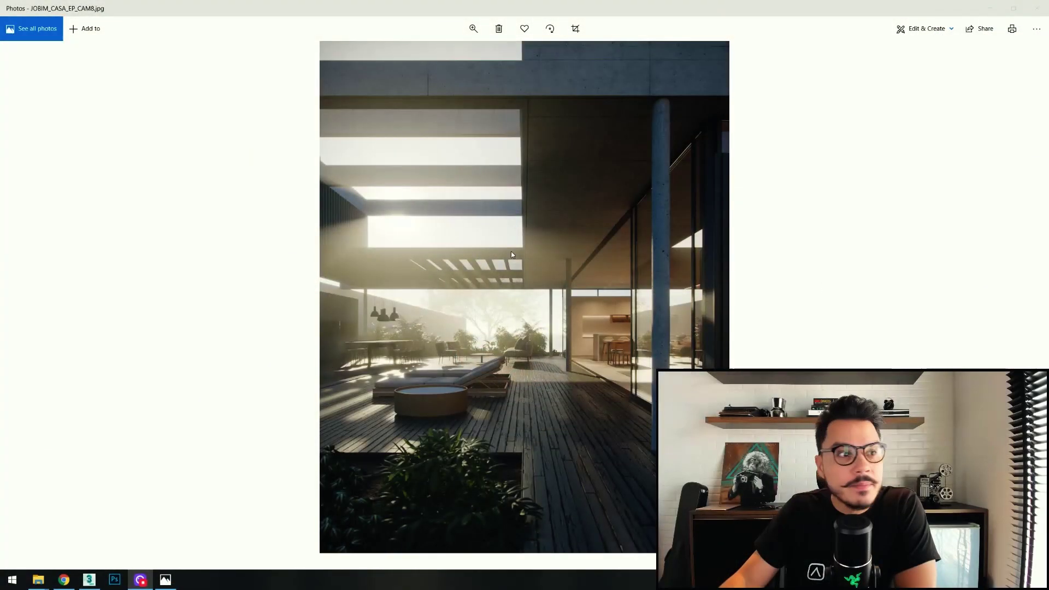
# Minimize the Photos render viewer so JOBIM_CASA_EP_VL.max and its unfogged Corona render show.
pyautogui.click(90, 583)
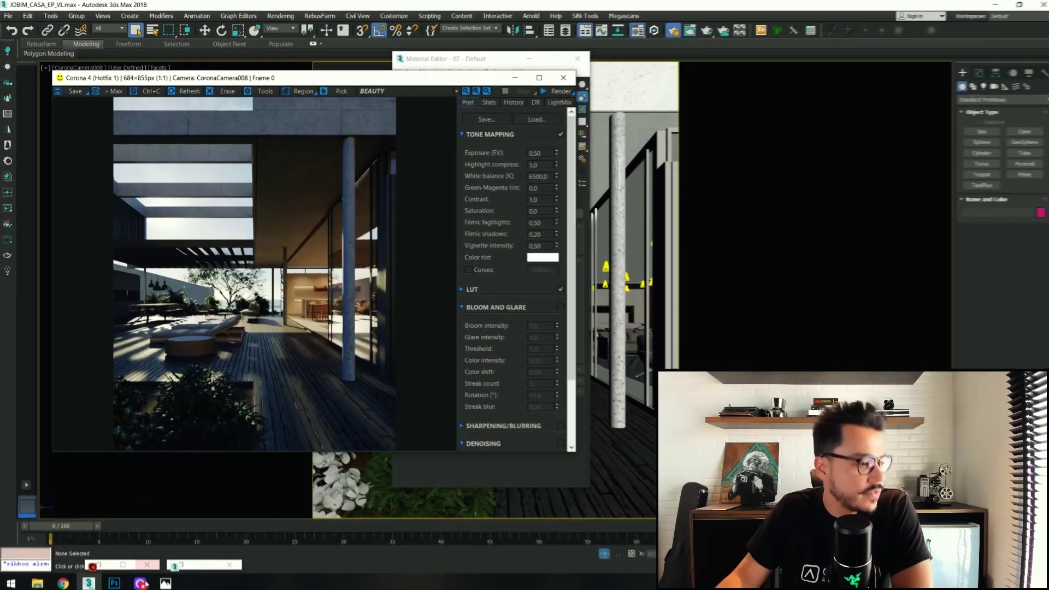
pyautogui.hotkey('alt', 'Tab')
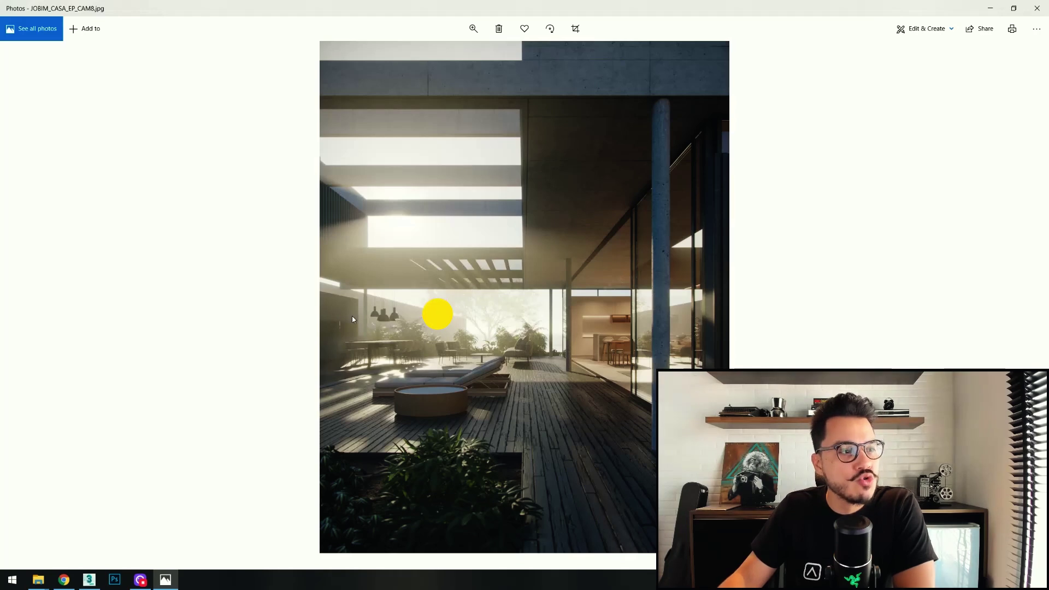
pyautogui.click(992, 10)
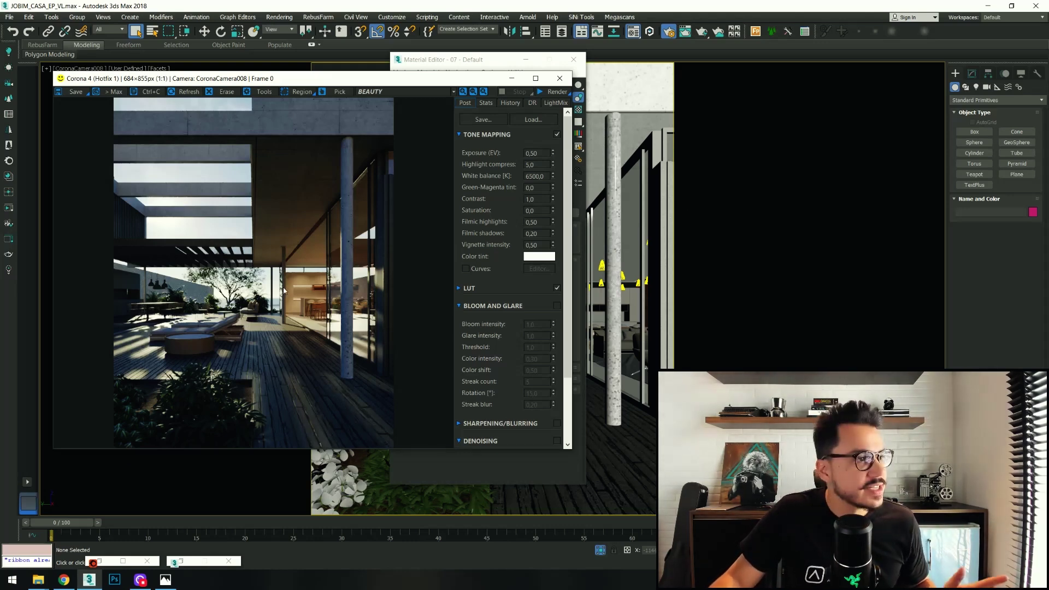
pyautogui.click(512, 79)
pyautogui.click(525, 59)
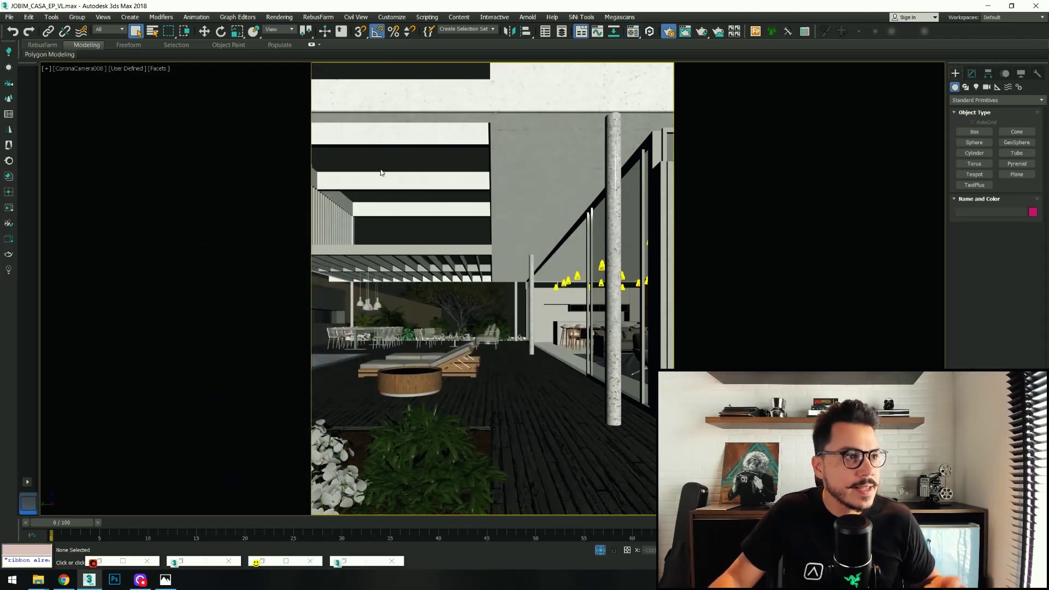
pyautogui.press('t')
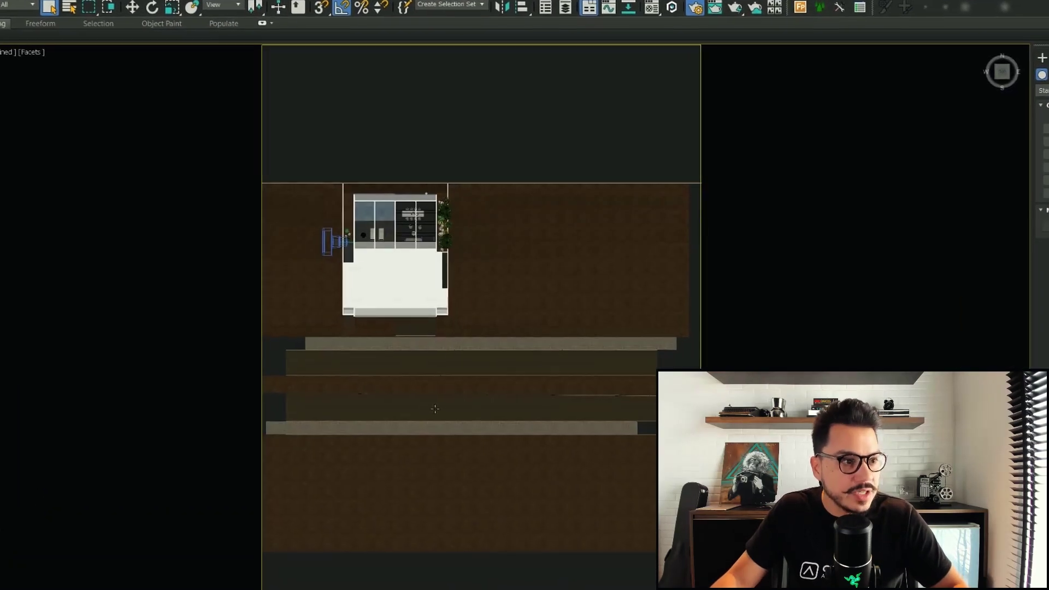
pyautogui.keyDown('alt'); pyautogui.moveTo(393, 368); pyautogui.dragTo(468, 173, button='middle'); pyautogui.keyUp('alt')
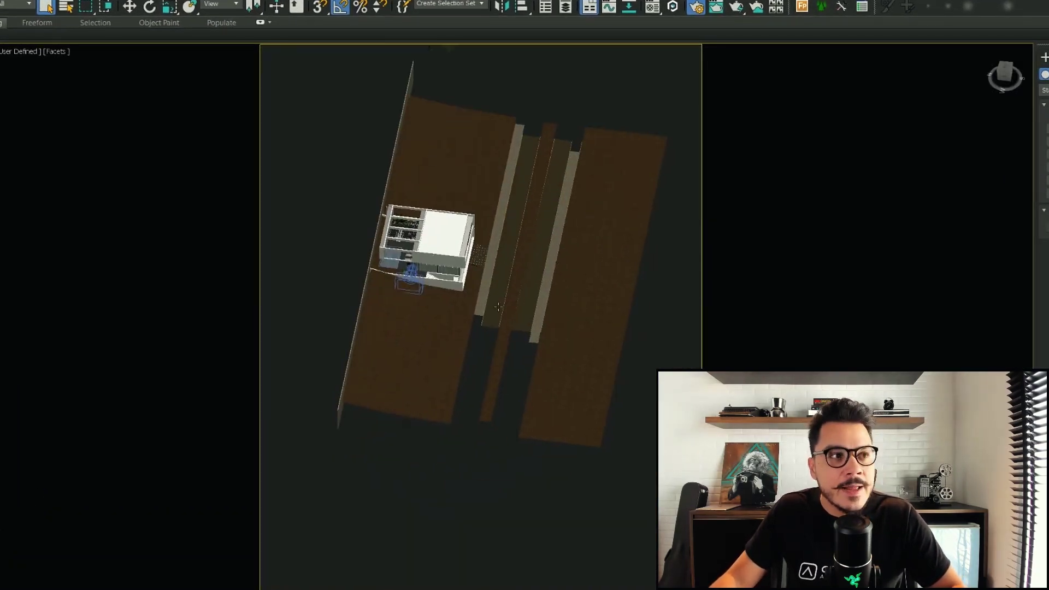
pyautogui.keyDown('alt'); pyautogui.moveTo(568, 317); pyautogui.dragTo(541, 256, button='middle'); pyautogui.keyUp('alt')
pyautogui.scroll(10, 524, 279)
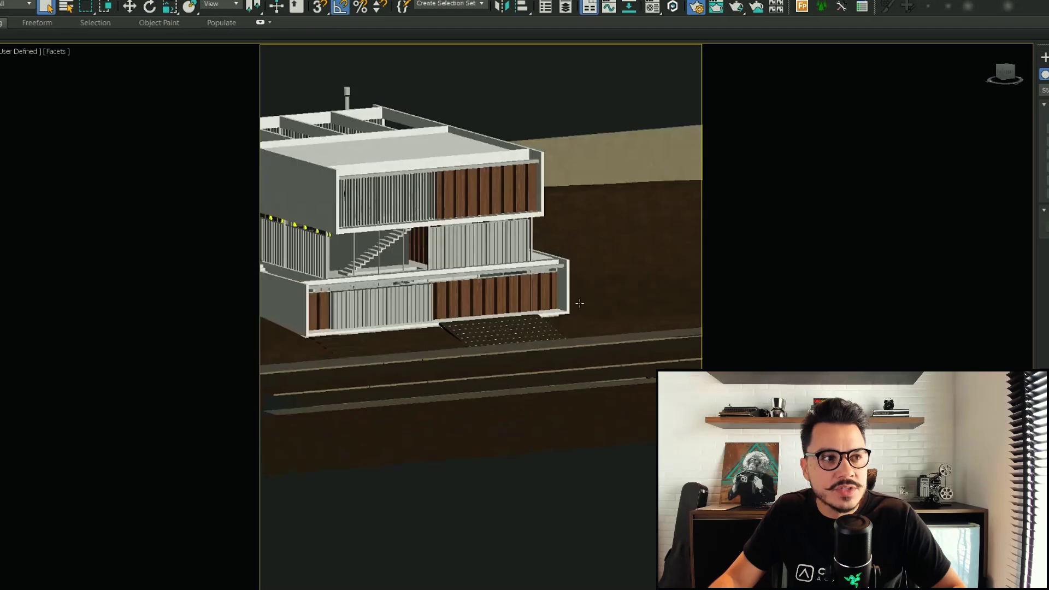
pyautogui.moveTo(407, 288); pyautogui.dragTo(416, 284, button='middle')
pyautogui.scroll(-5, 552, 318)
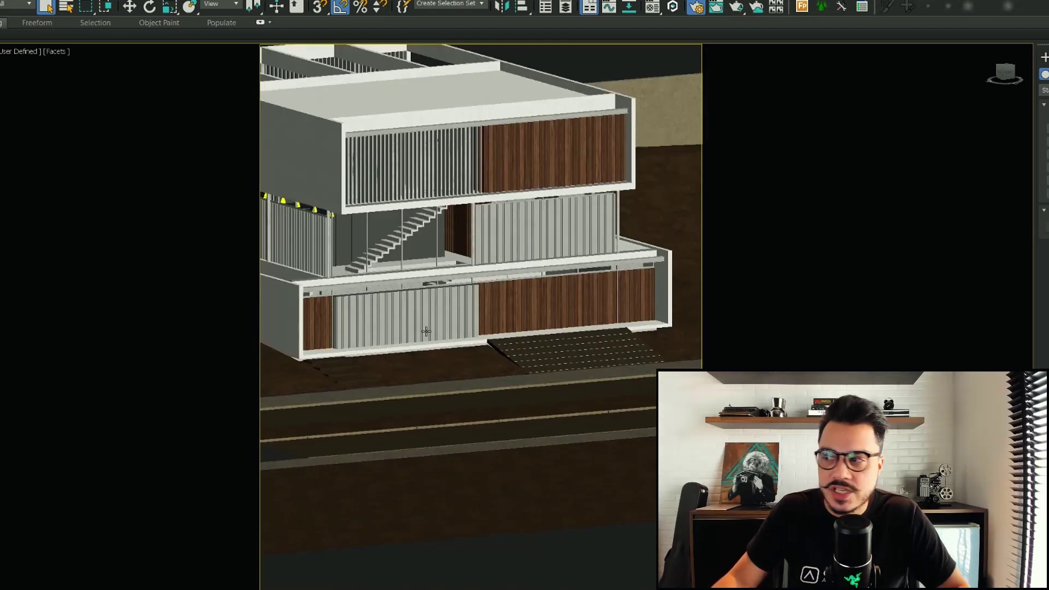
pyautogui.scroll(-3, 426, 332)
pyautogui.moveTo(426, 332)
pyautogui.keyDown('alt'); pyautogui.mouseDown(button='middle')
pyautogui.moveTo(432, 323)
pyautogui.moveTo(517, 344)
pyautogui.mouseUp(button='middle'); pyautogui.keyUp('alt')
pyautogui.scroll(-3, 431, 323)
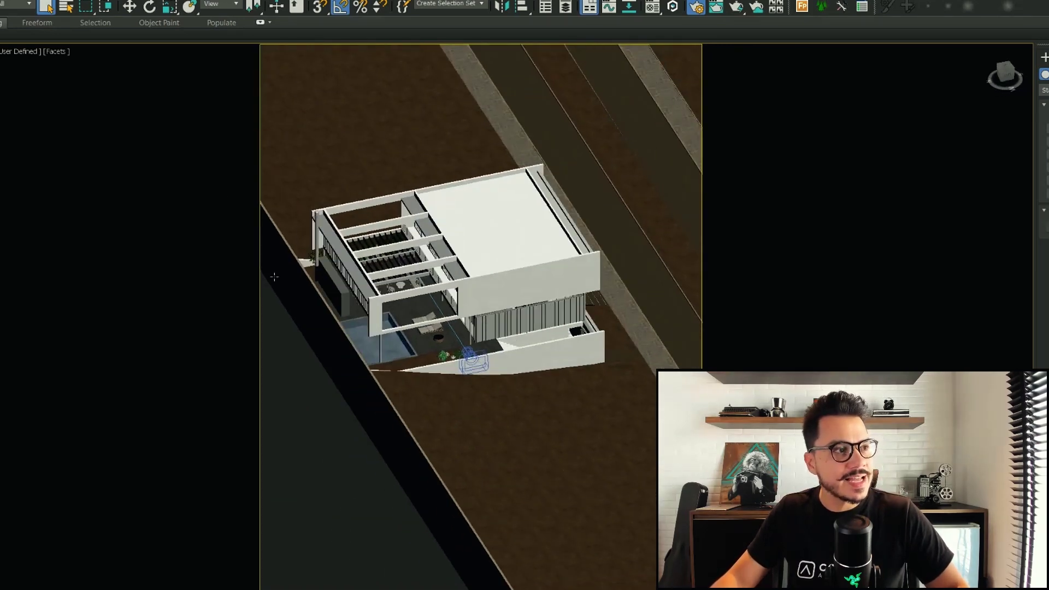
pyautogui.scroll(-1, 383, 485)
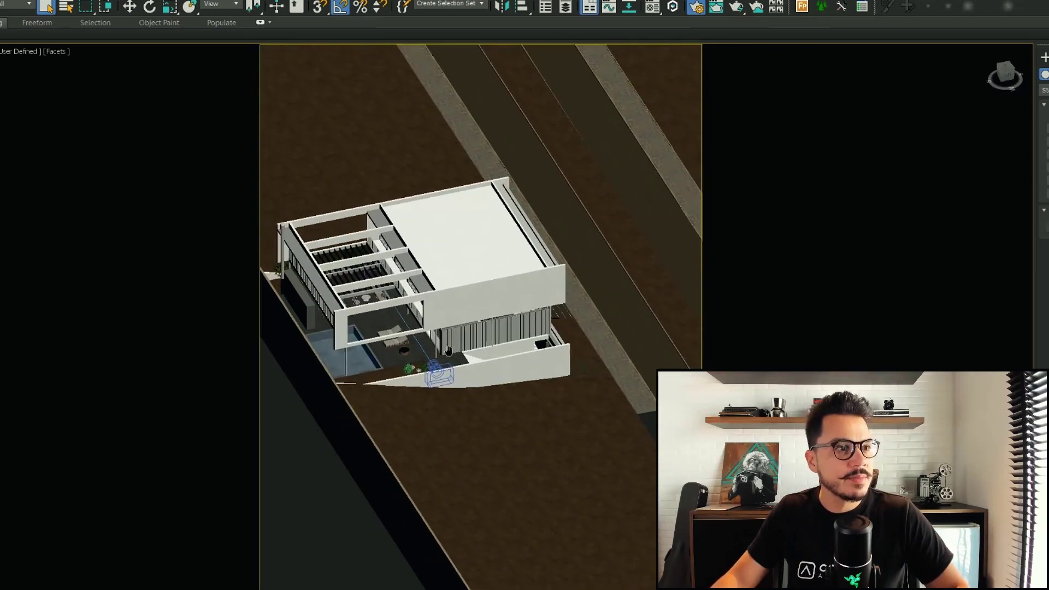
pyautogui.scroll(-4, 383, 485)
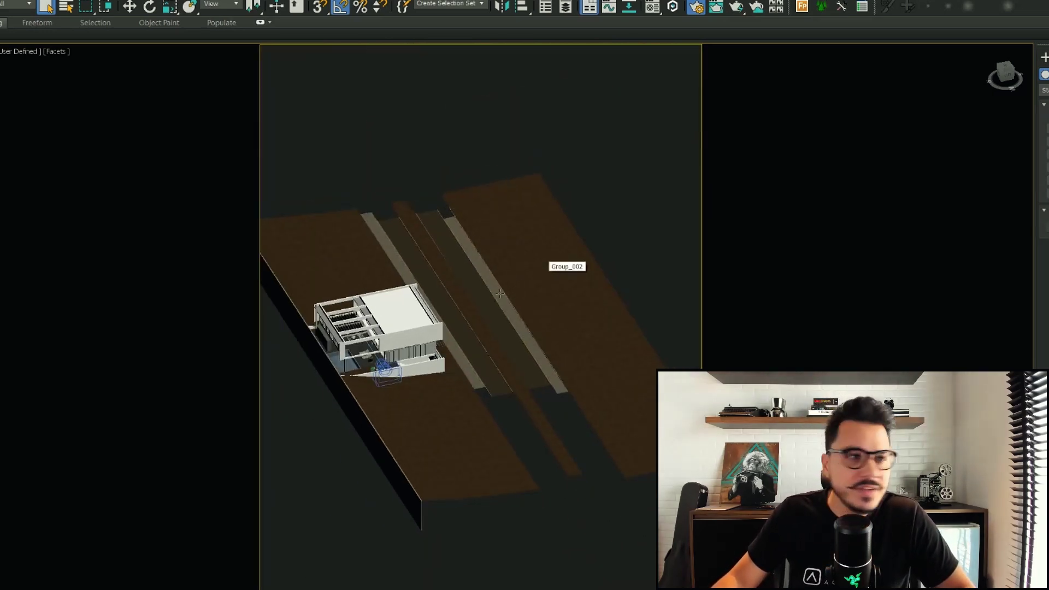
pyautogui.keyDown('alt'); pyautogui.moveTo(541, 267); pyautogui.dragTo(500, 282, button='middle'); pyautogui.keyUp('alt')
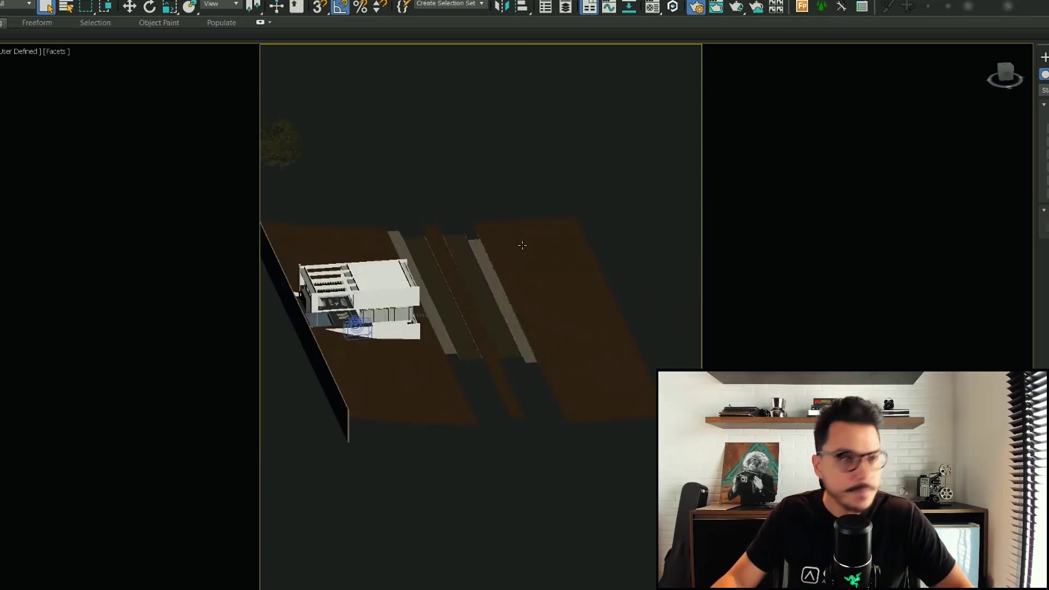
pyautogui.press('c')
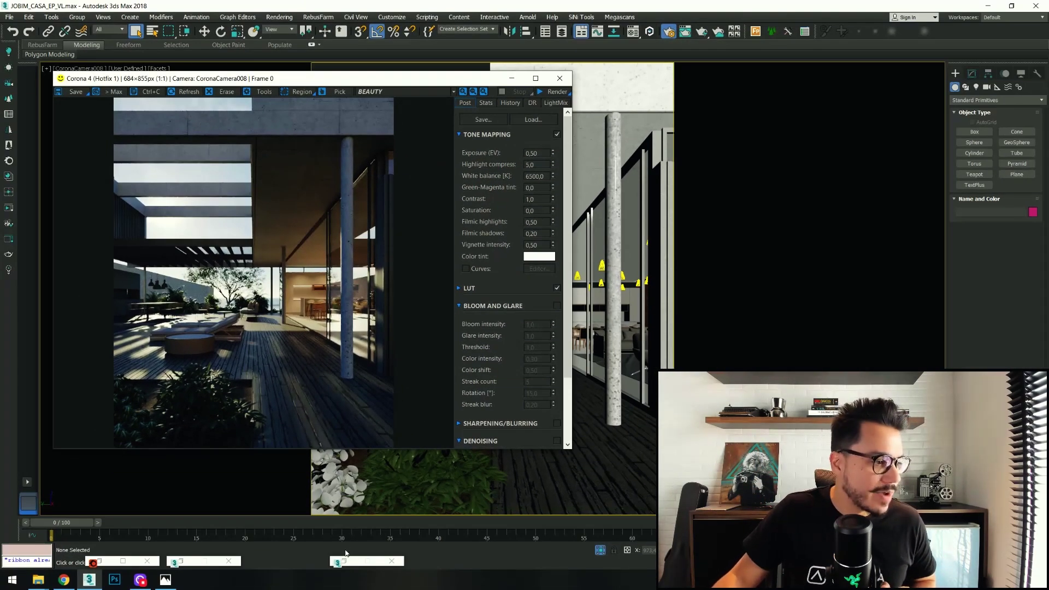
# Tick Global volume material under Scene Environment on Render Setup's Scene tab.
pyautogui.click(346, 565)
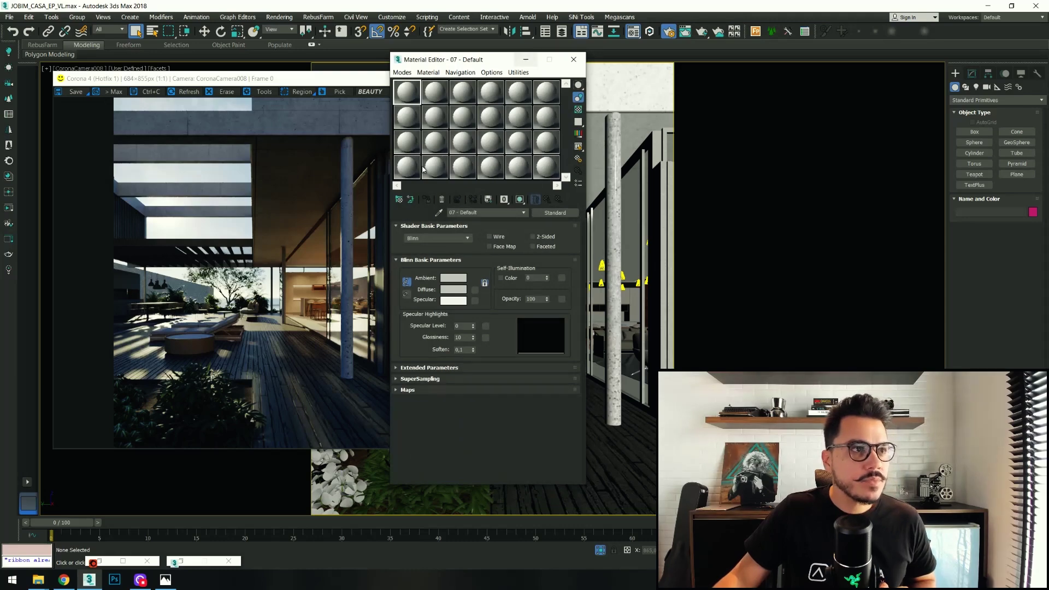
pyautogui.click(182, 564)
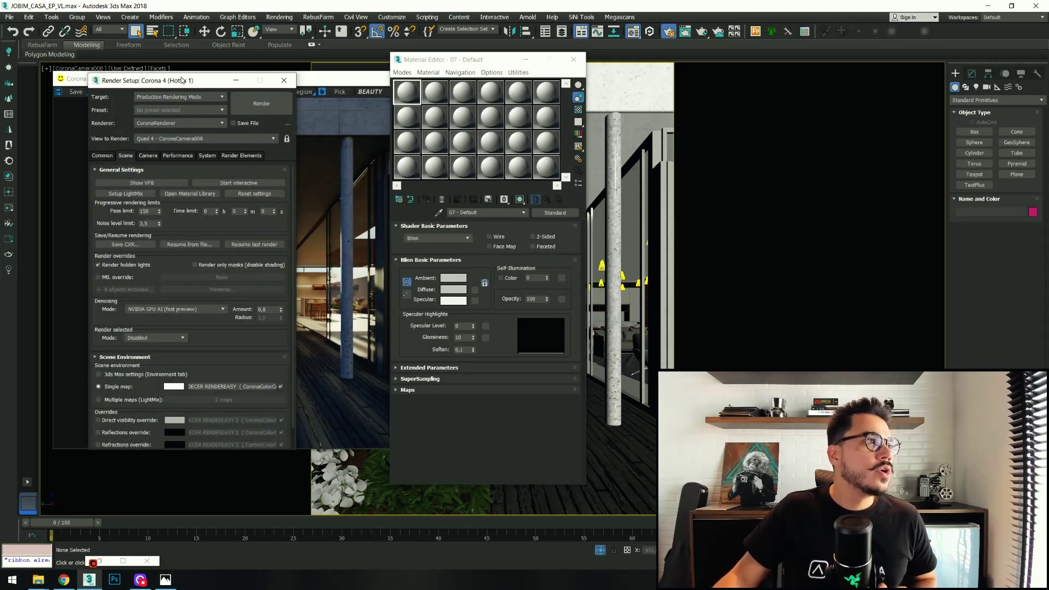
pyautogui.moveTo(169, 84); pyautogui.dragTo(459, 63)
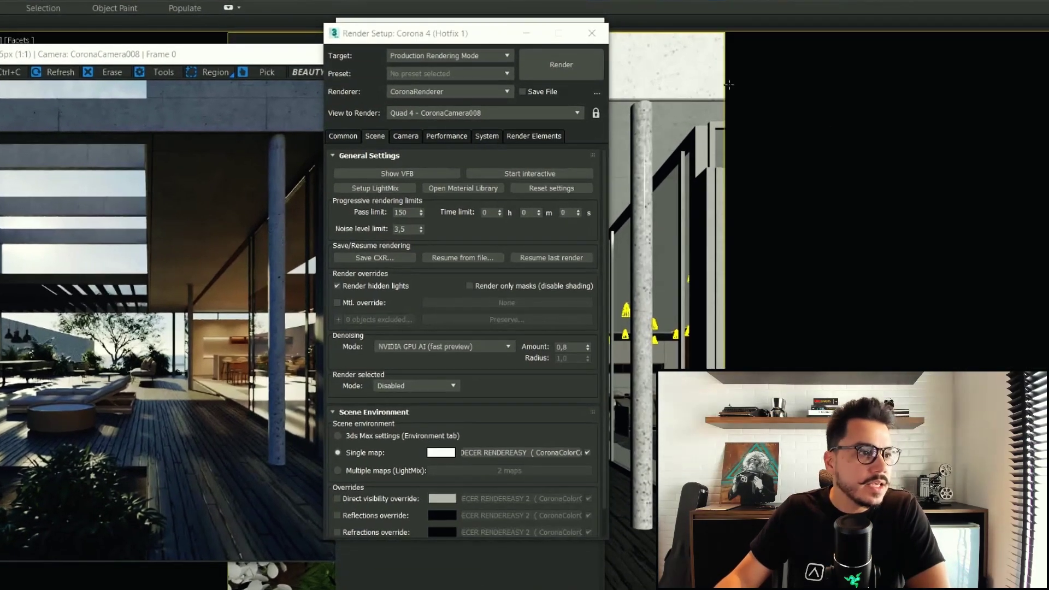
pyautogui.moveTo(500, 43); pyautogui.dragTo(500, 35)
pyautogui.click(347, 134)
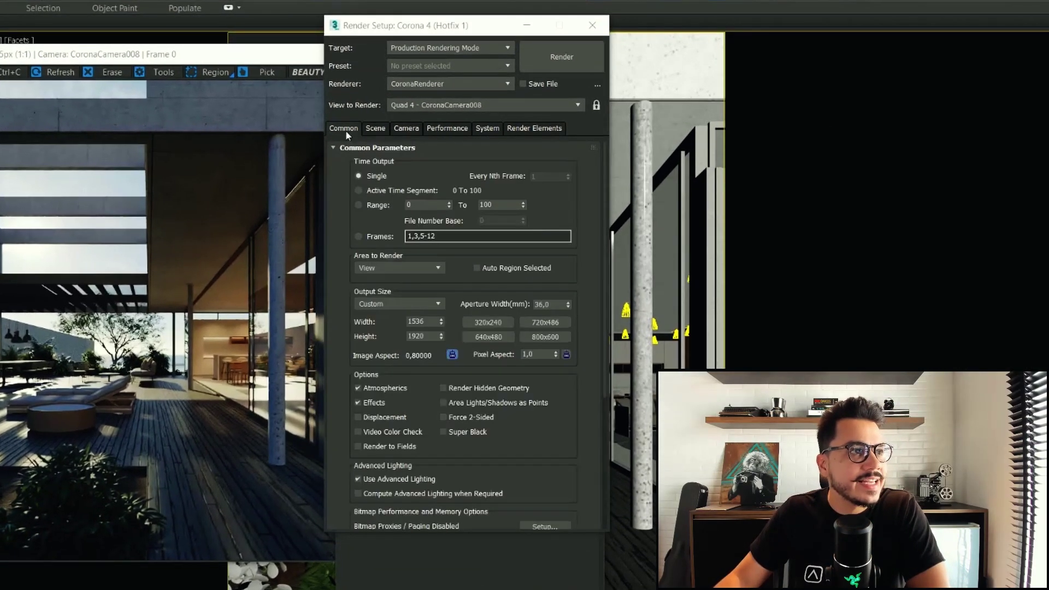
pyautogui.click(377, 131)
pyautogui.scroll(-1, 427, 227)
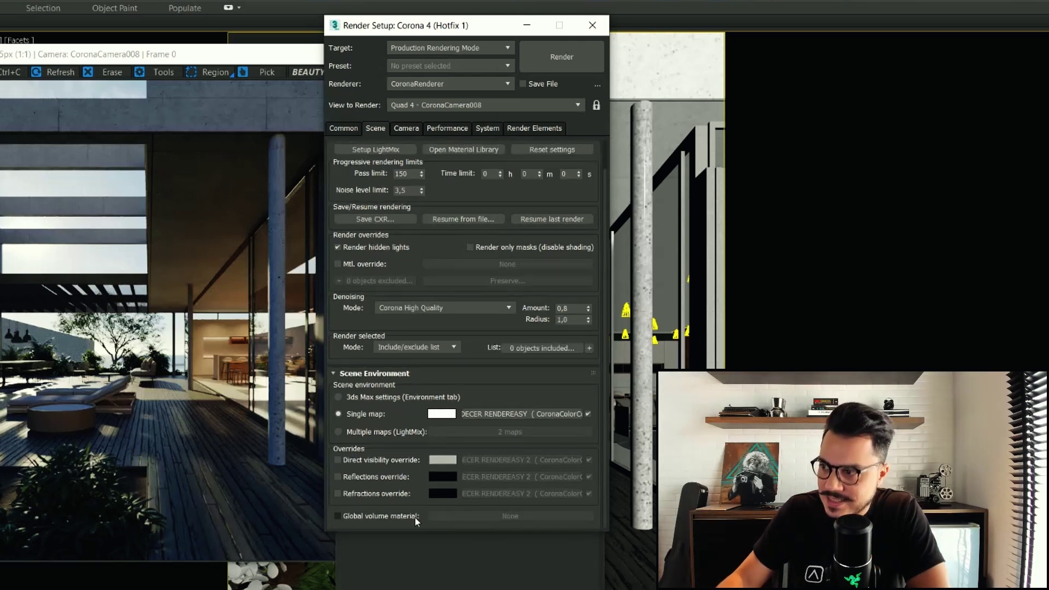
pyautogui.moveTo(381, 516)
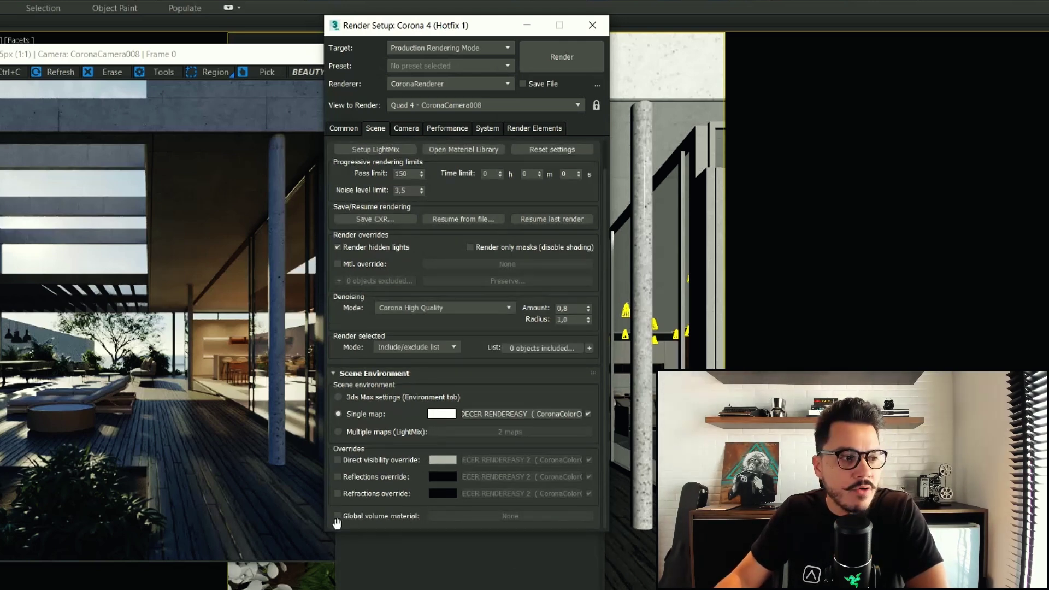
pyautogui.click(338, 517)
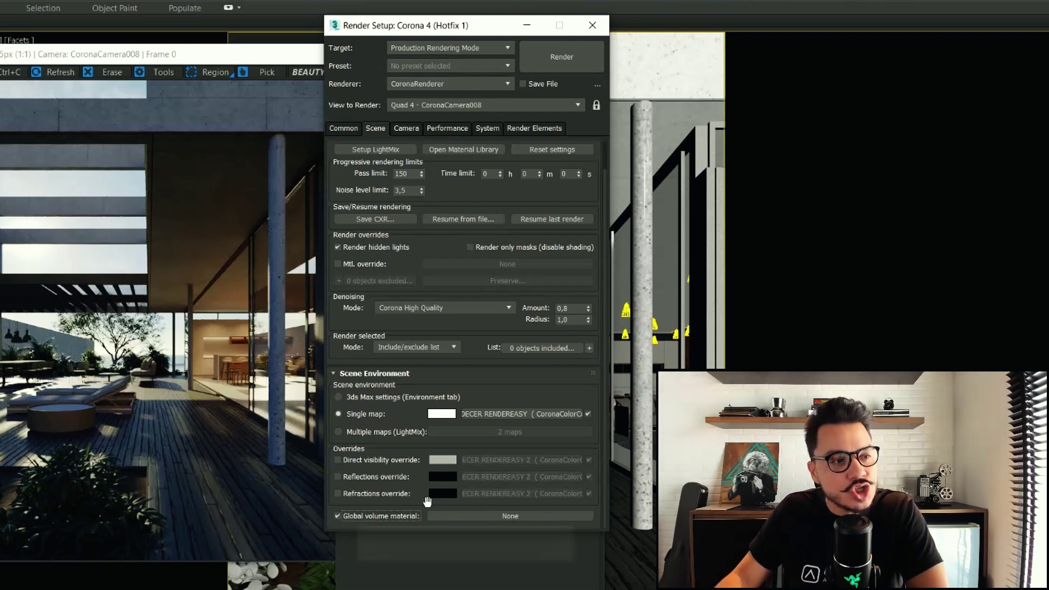
# Fill the Global volume material slot with a new CoronaVolumeMtl (Material #6496).
pyautogui.click(512, 516)
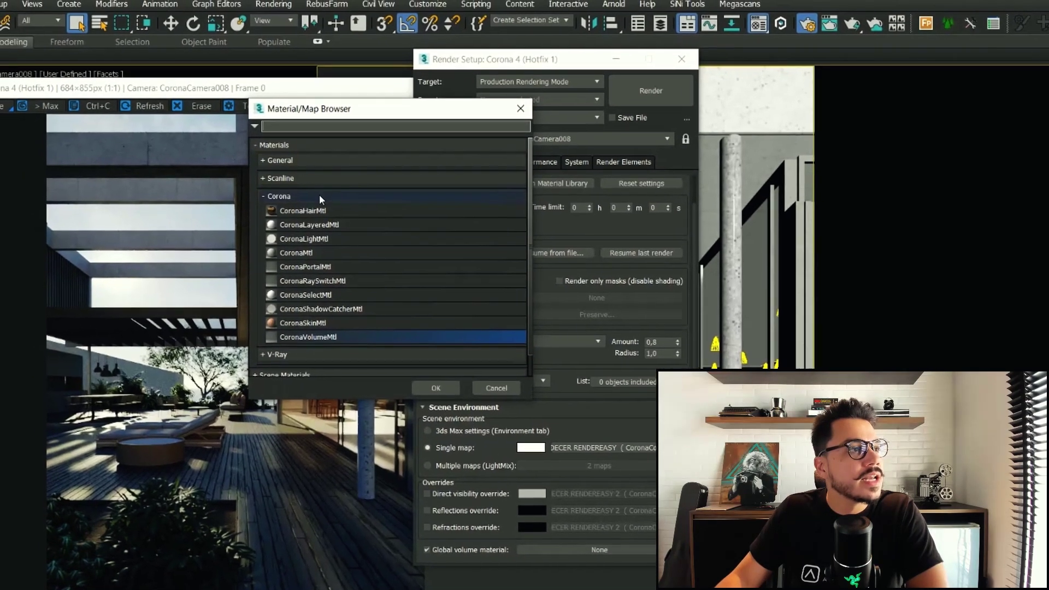
pyautogui.click(306, 191)
pyautogui.click(308, 203)
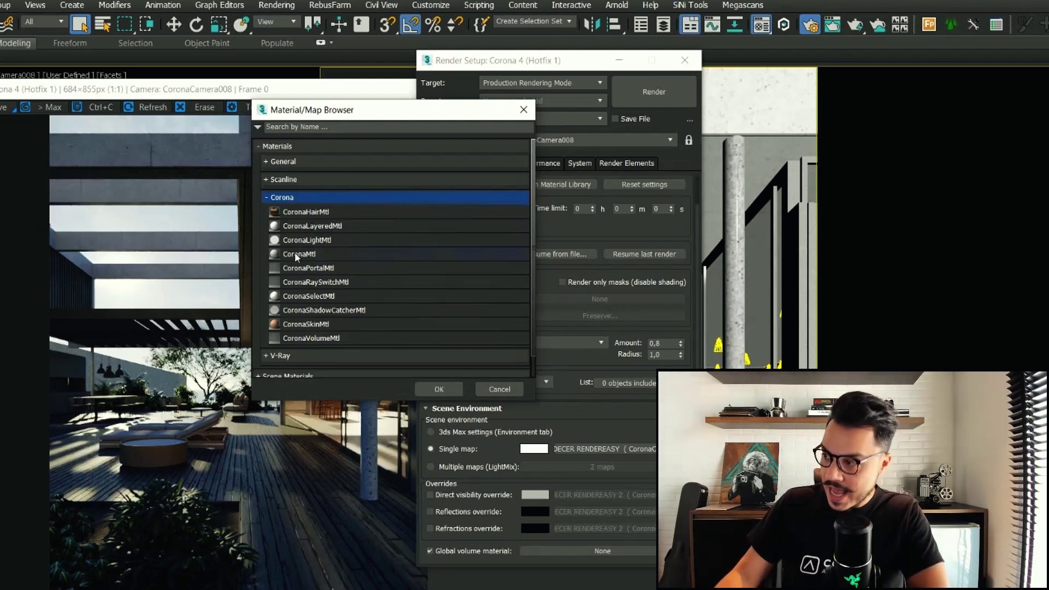
pyautogui.doubleClick(333, 339)
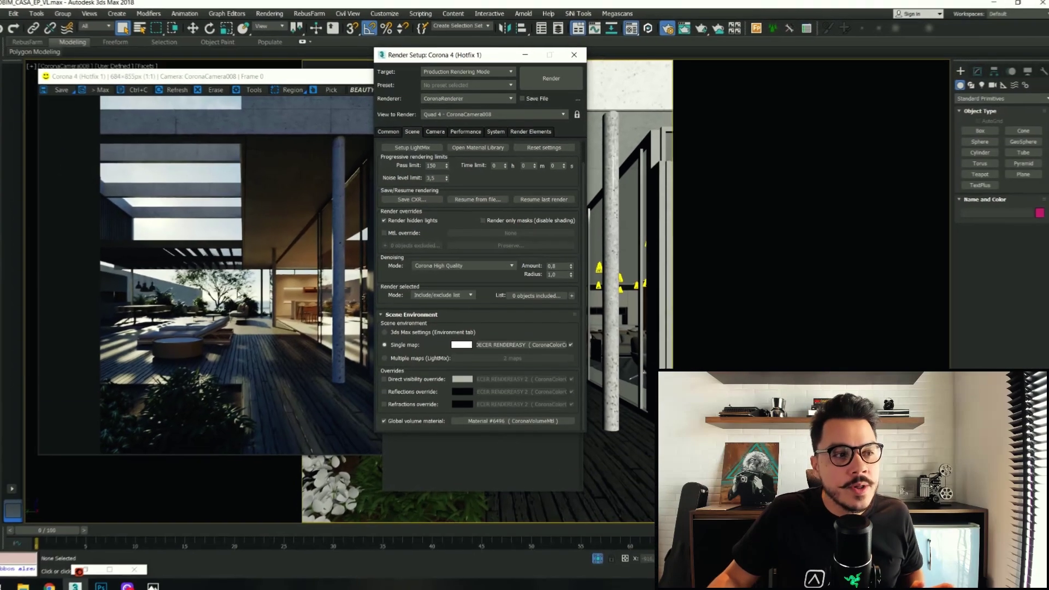
# Start a new render of the scene from the Corona frame buffer.
pyautogui.click(219, 78)
pyautogui.click(547, 93)
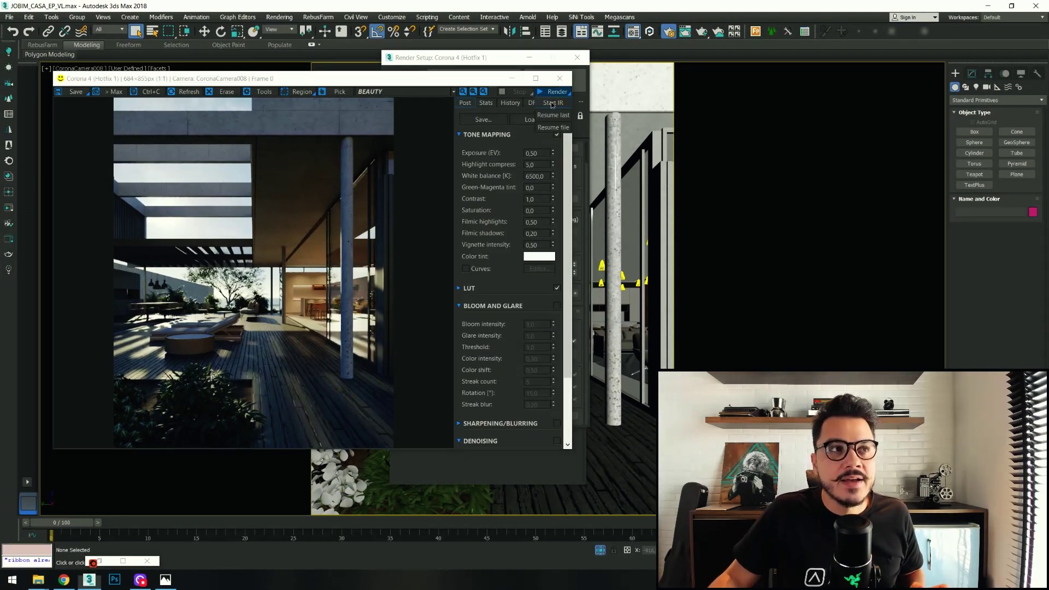
pyautogui.click(552, 103)
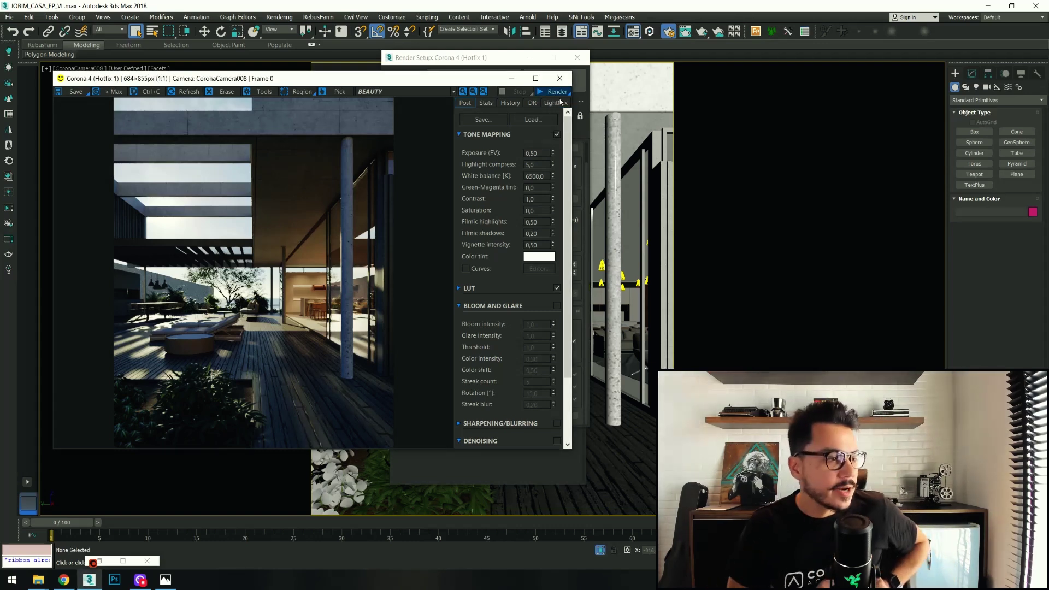
pyautogui.hotkey('shift', 'q')
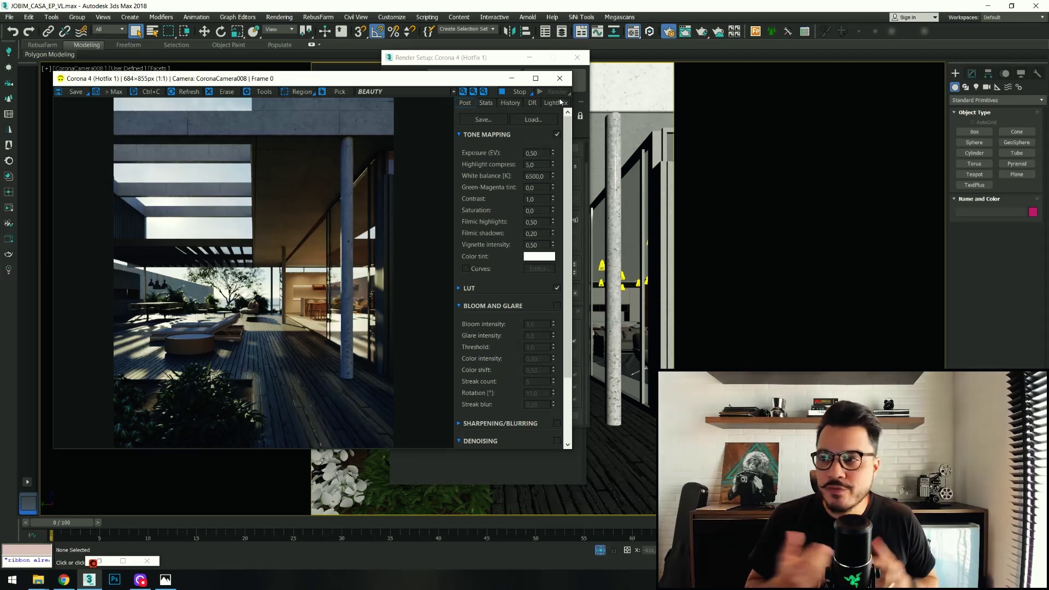
# Load the global CoronaVolumeMtl into the Material Editor as an instance.
pyautogui.press('m')
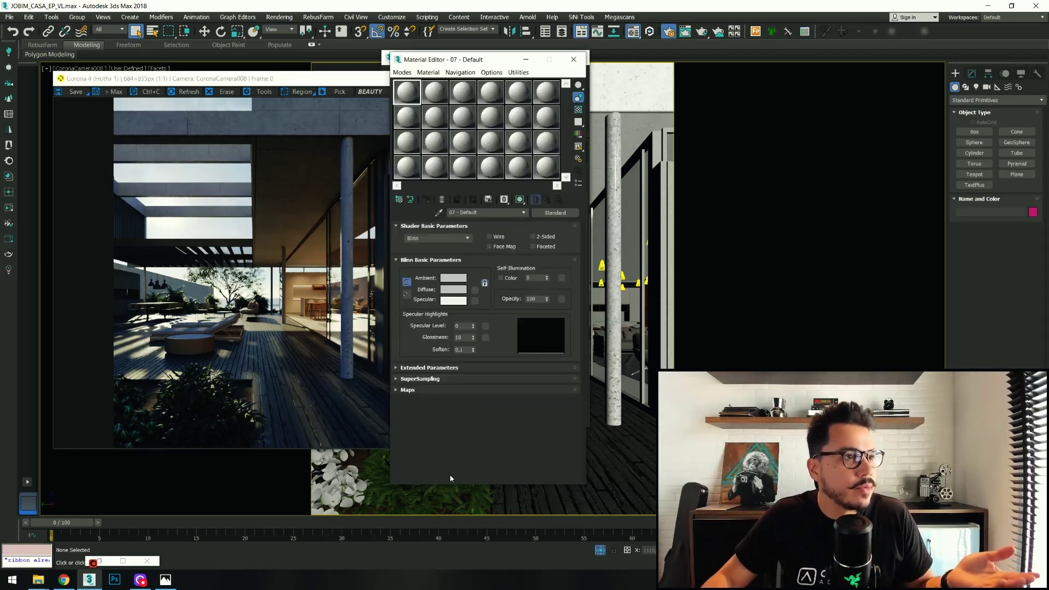
pyautogui.moveTo(469, 58)
pyautogui.mouseDown()
pyautogui.moveTo(188, 91)
pyautogui.moveTo(196, 87)
pyautogui.mouseUp()
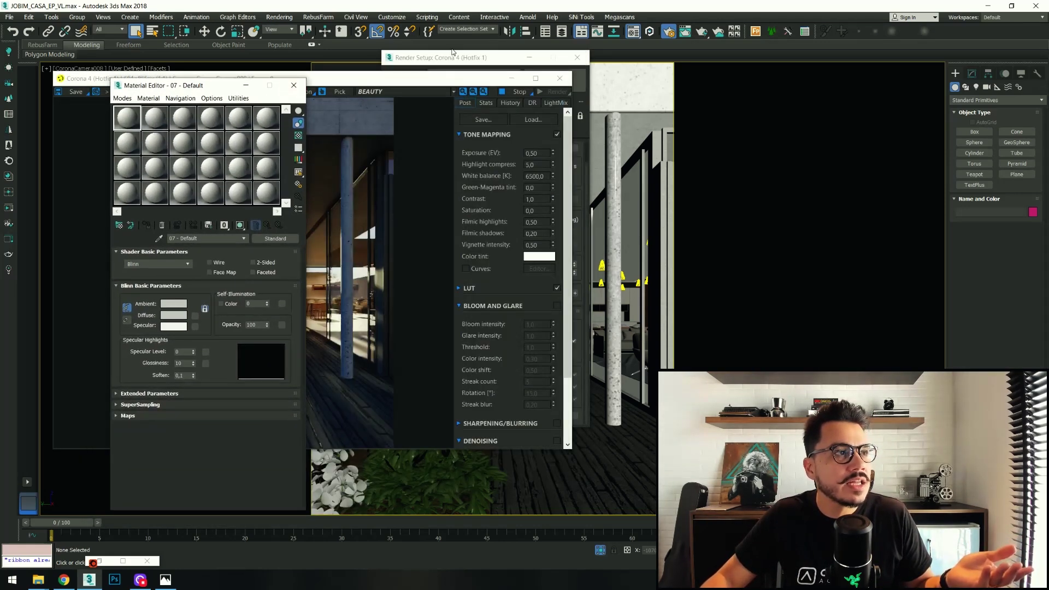
pyautogui.moveTo(441, 61); pyautogui.dragTo(445, 65)
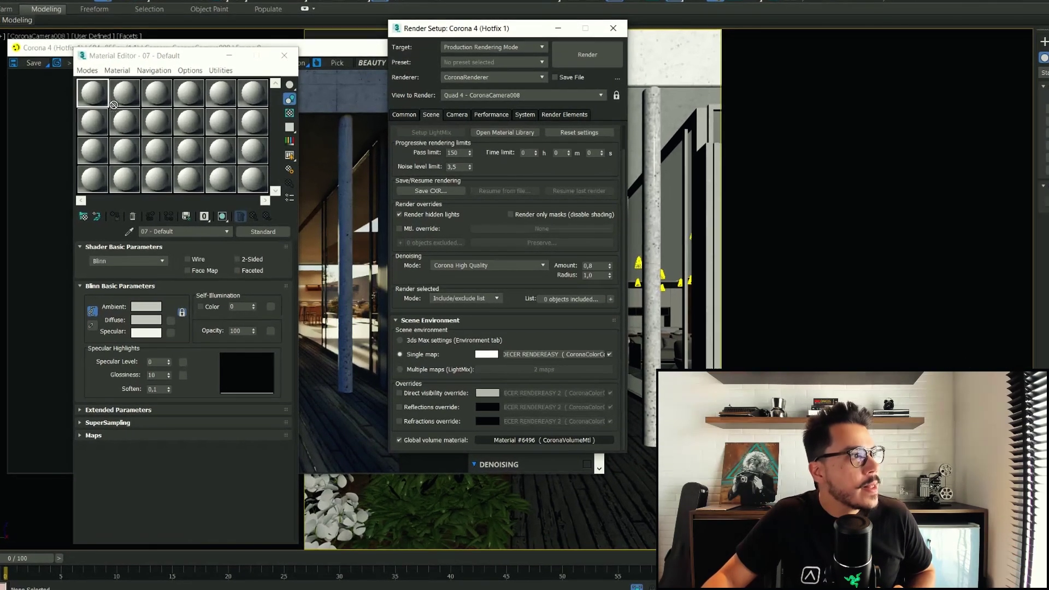
pyautogui.moveTo(150, 319); pyautogui.dragTo(150, 331)
pyautogui.click(167, 341)
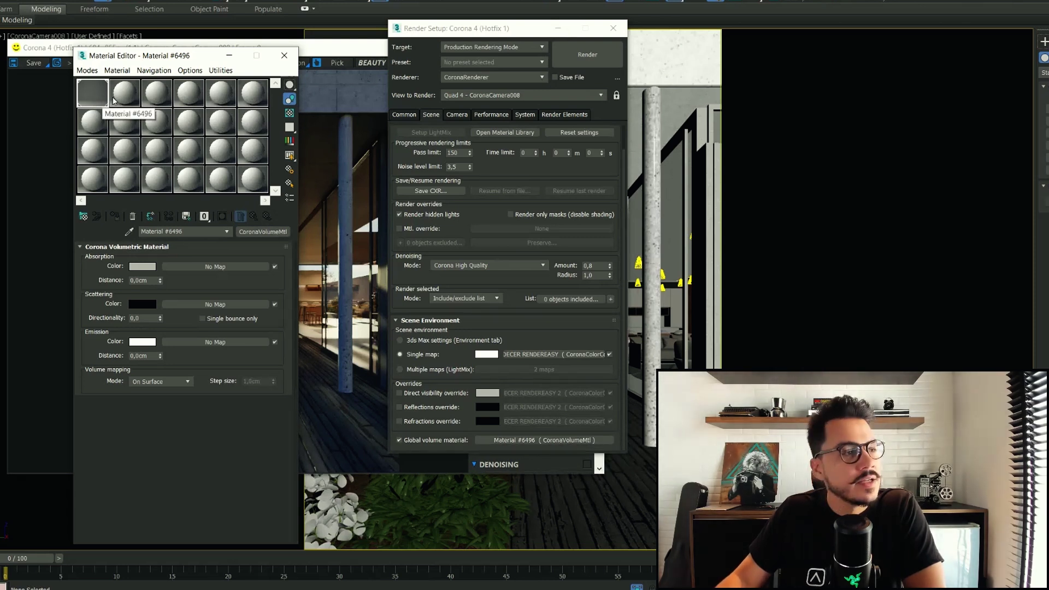
# Move the Material Editor aside and keep the volume mapping mode On Surface.
pyautogui.click(557, 28)
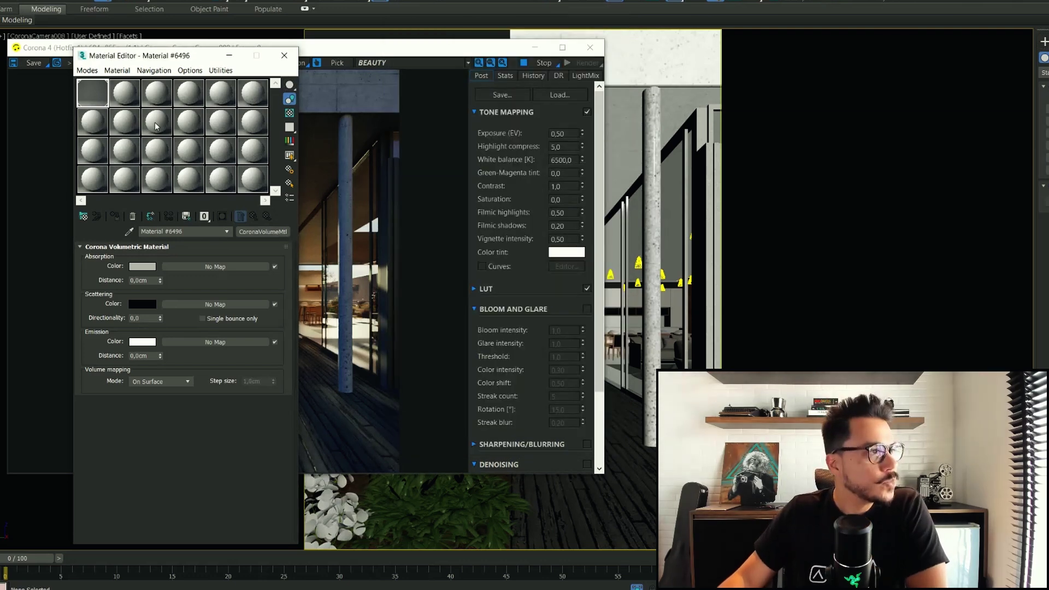
pyautogui.moveTo(177, 59); pyautogui.dragTo(521, 48)
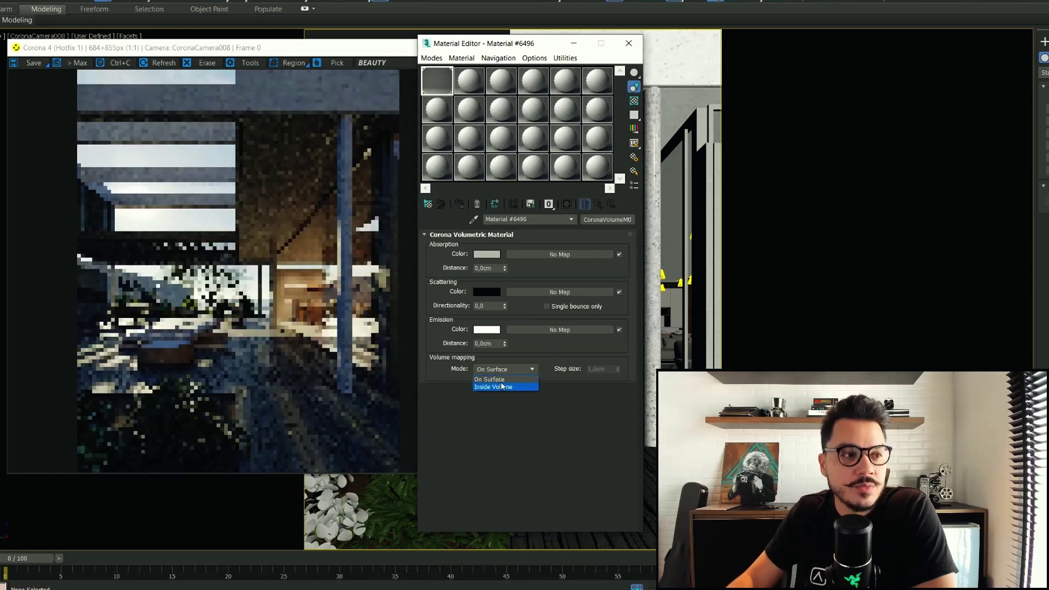
pyautogui.click(502, 379)
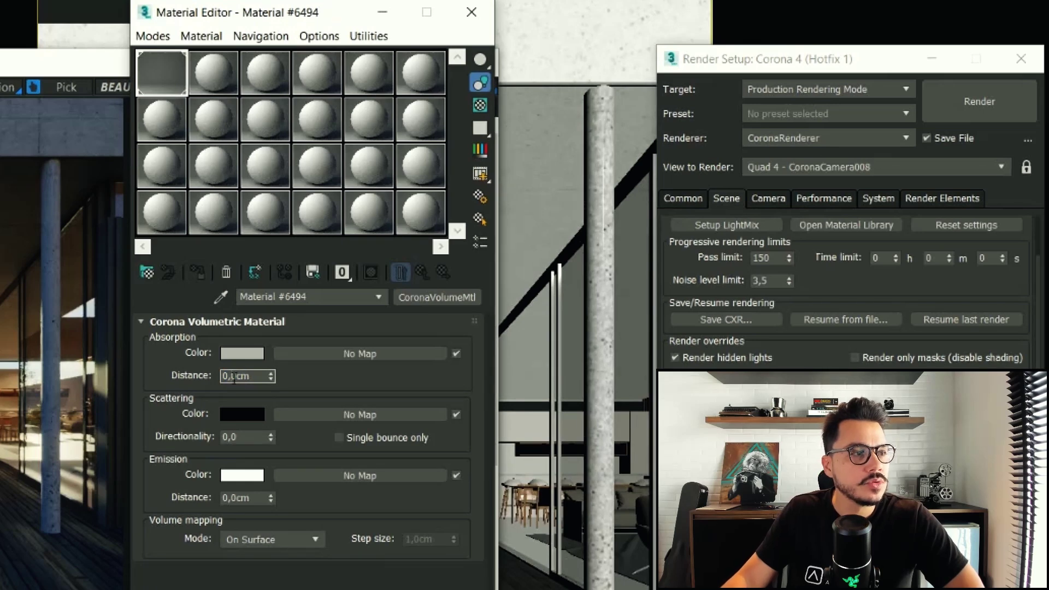
# Set the fog's absorption distance to 1000 cm and restart the interactive render.
pyautogui.write('100')
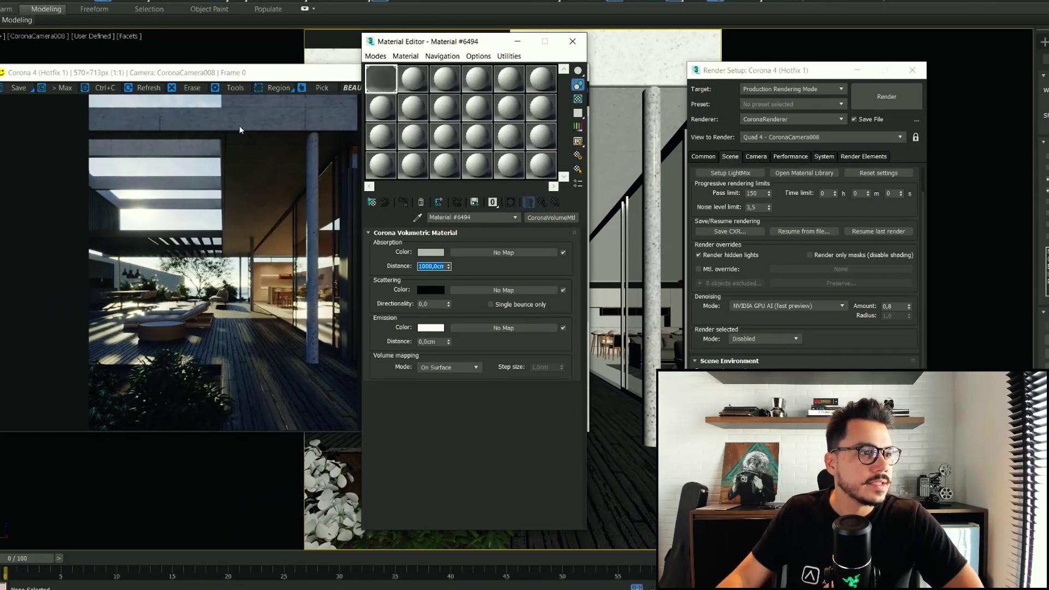
pyautogui.click(241, 200)
pyautogui.click(576, 88)
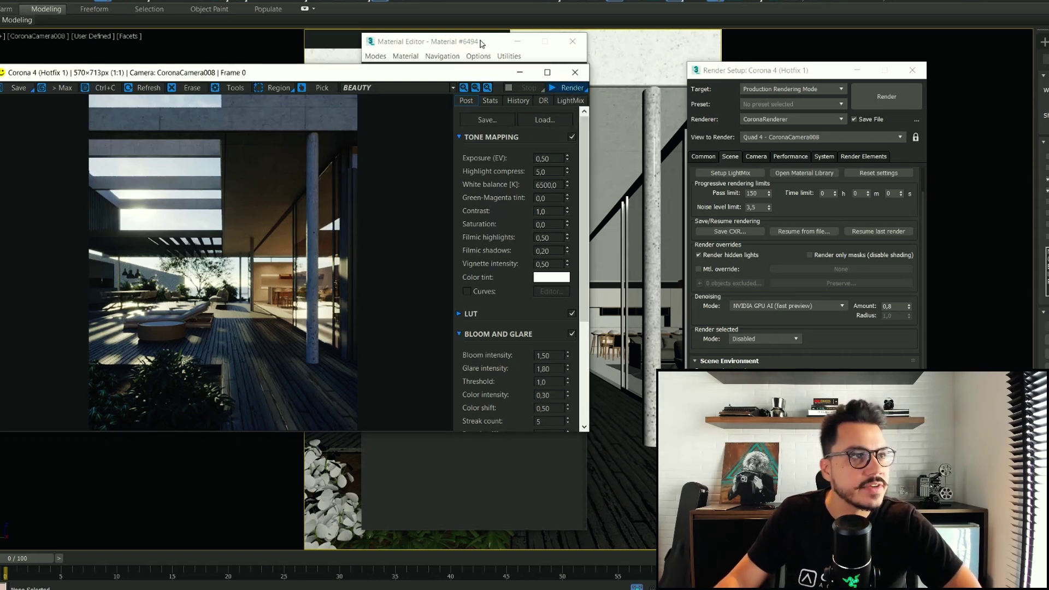
pyautogui.click(472, 470)
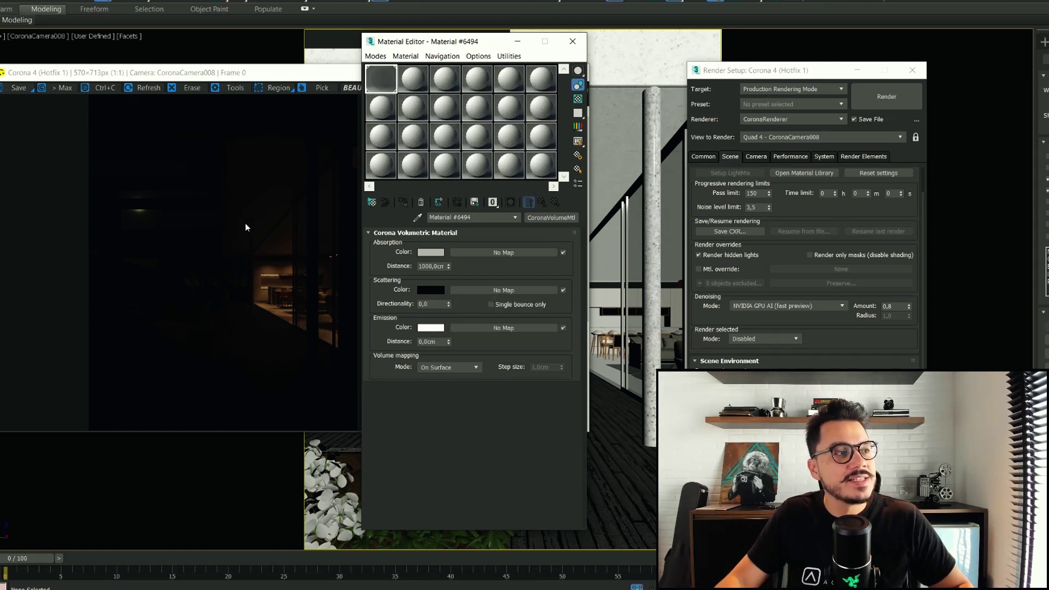
# Change the fog's scattering colour from black to light grey, value 210.
pyautogui.click(437, 292)
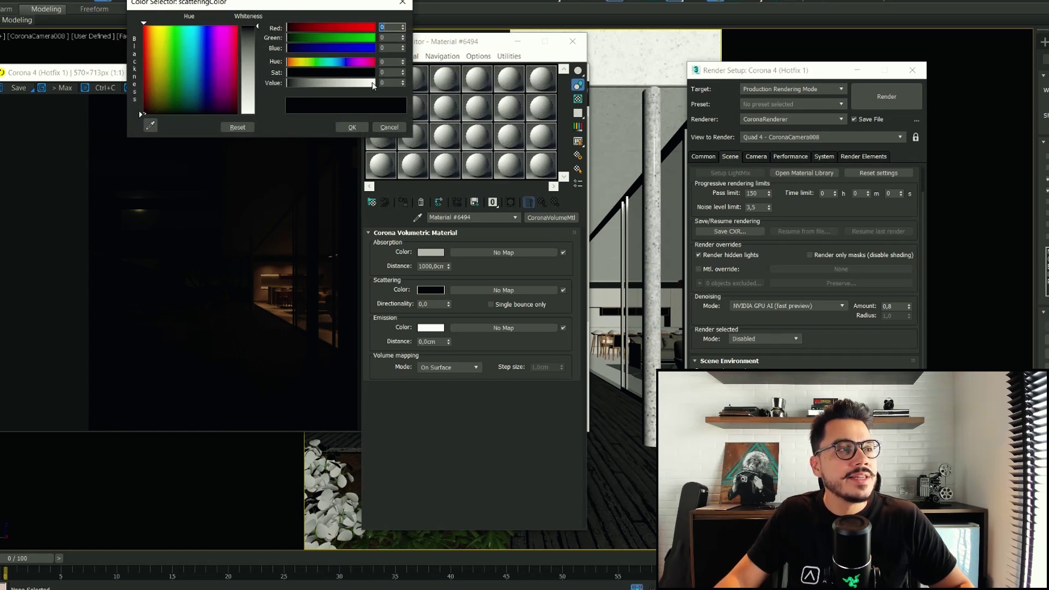
pyautogui.moveTo(374, 83); pyautogui.dragTo(356, 88)
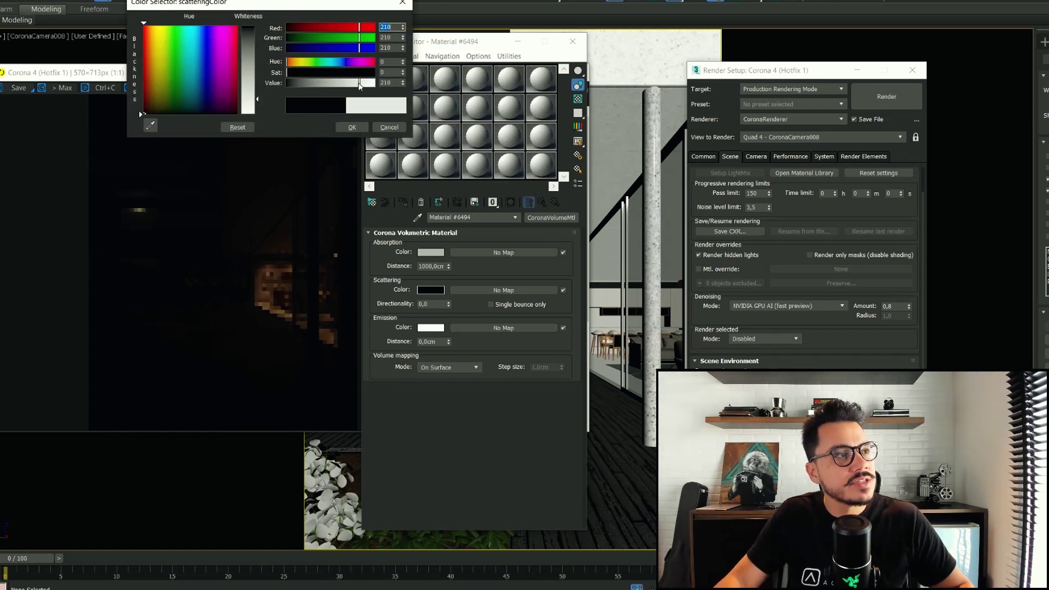
pyautogui.click(350, 128)
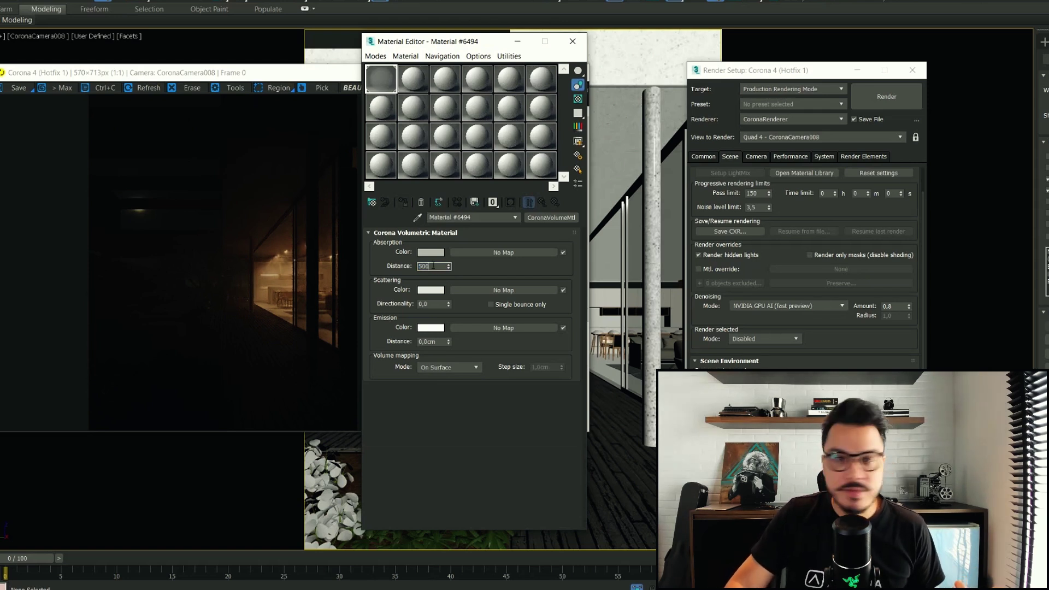
pyautogui.write('2000')
# Try absorption distances of 500, 2000 and finally 10000 cm.
pyautogui.press('Return')
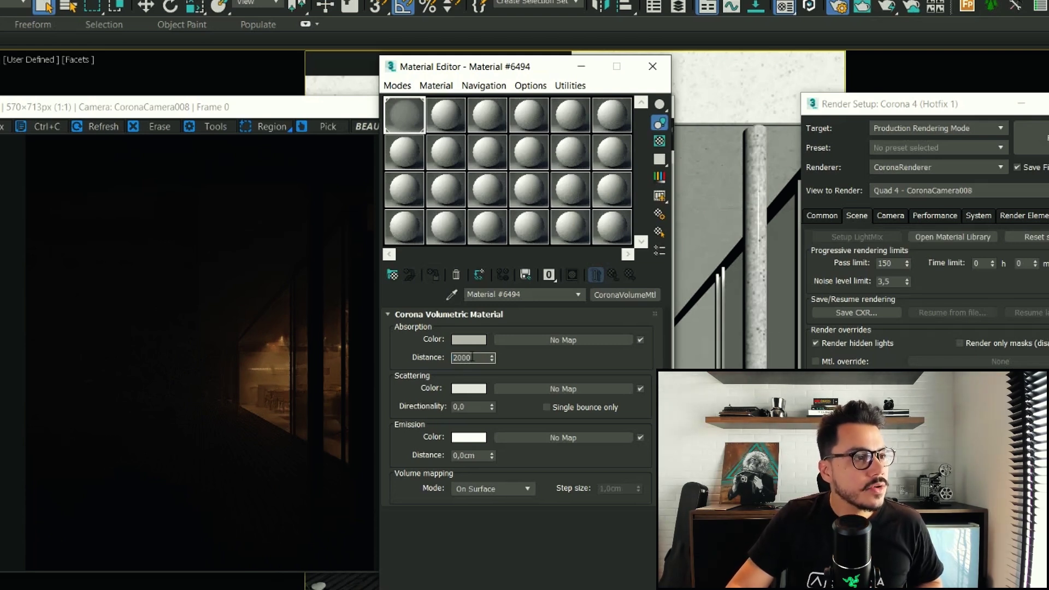
pyautogui.press('Return')
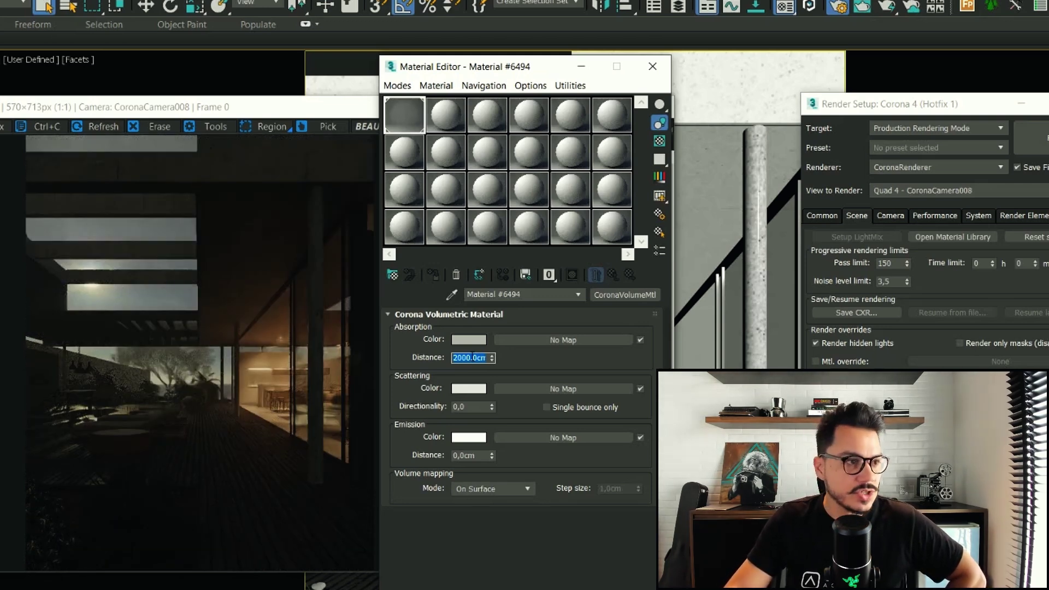
pyautogui.press('Return')
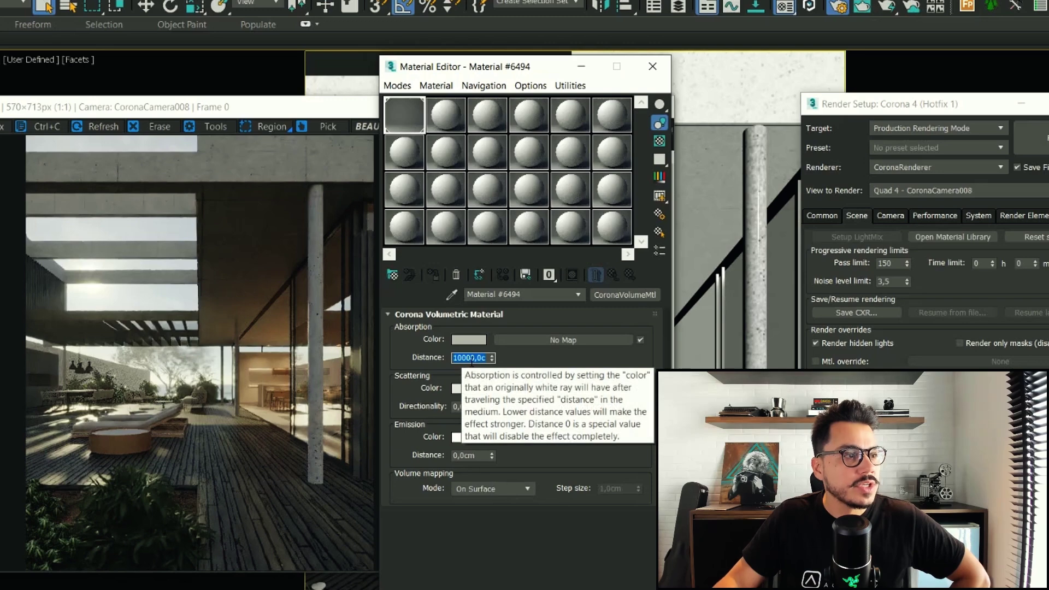
# Set absorption distance to 0 cm and emission distance to 10000 cm.
pyautogui.write('0')
pyautogui.press('Return')
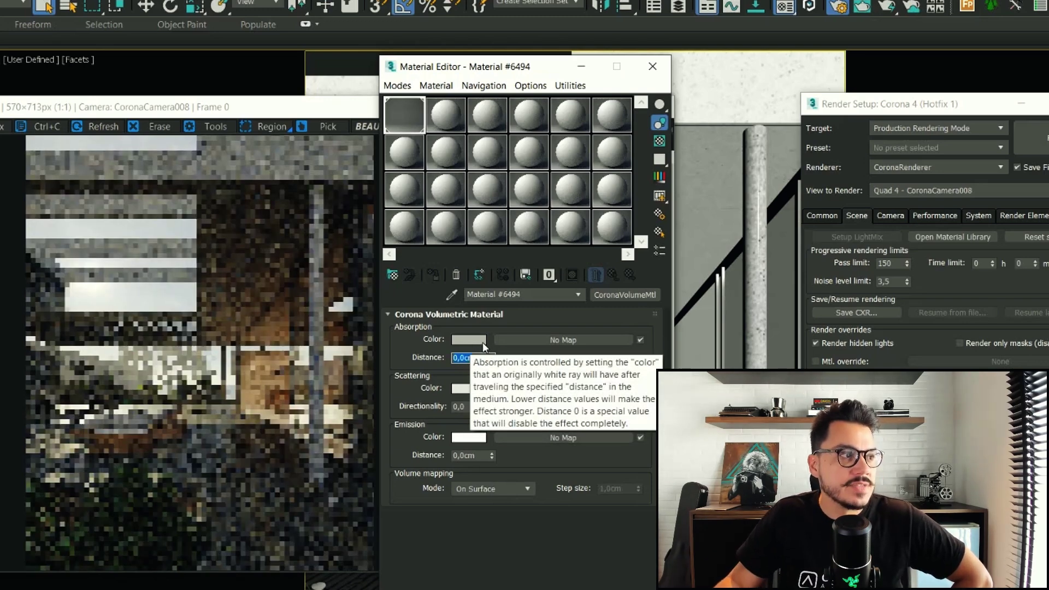
pyautogui.click(464, 456)
pyautogui.write('10000')
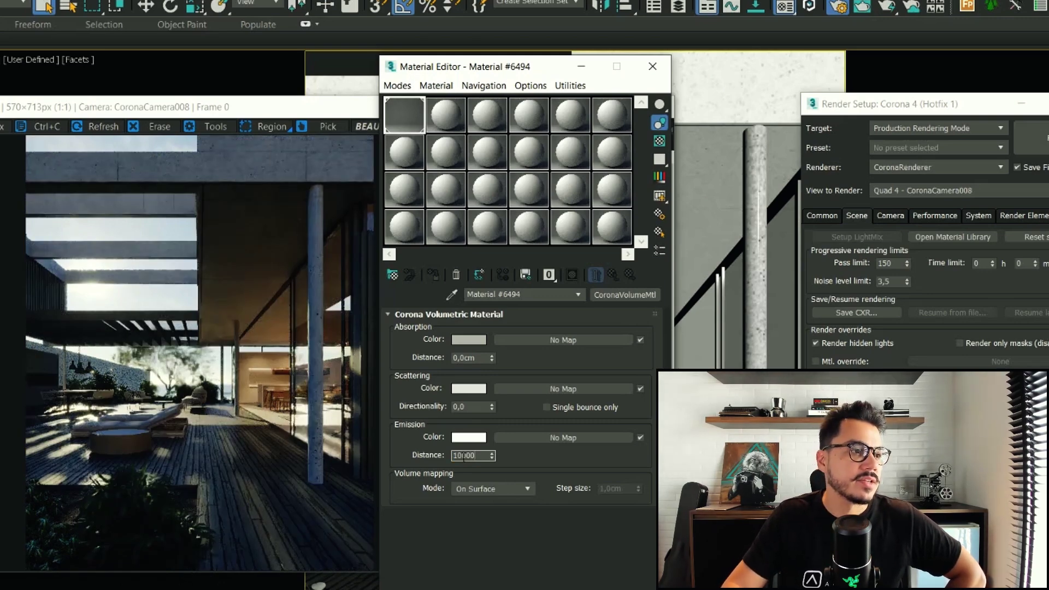
pyautogui.press('Return')
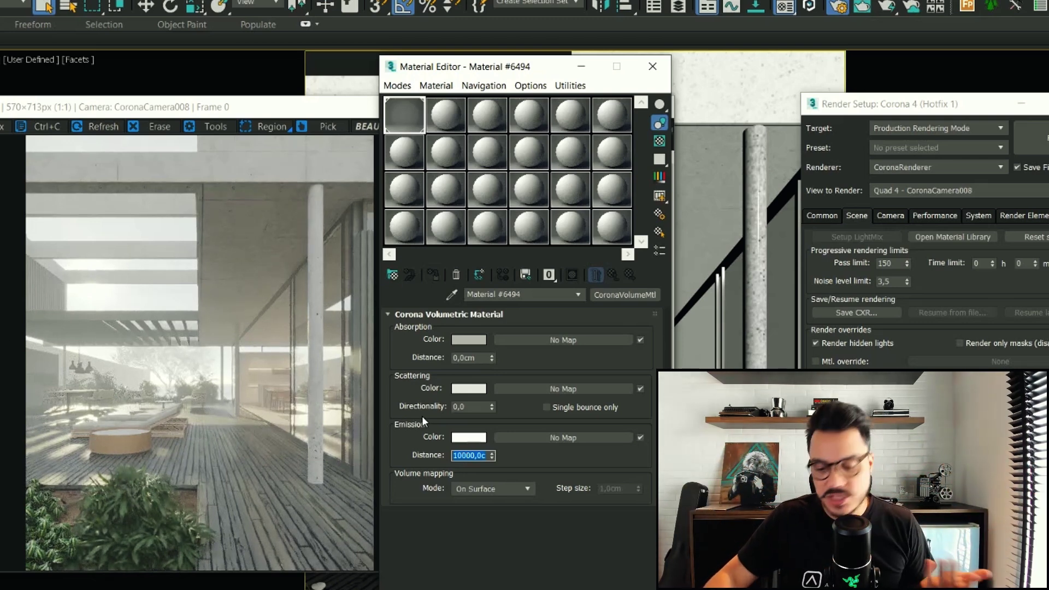
# Reset emission to 0 cm, restore 10000 cm absorption, and compare with JOBIM_CASA_EP_CAM8.jpg.
pyautogui.write('0')
pyautogui.press('Return')
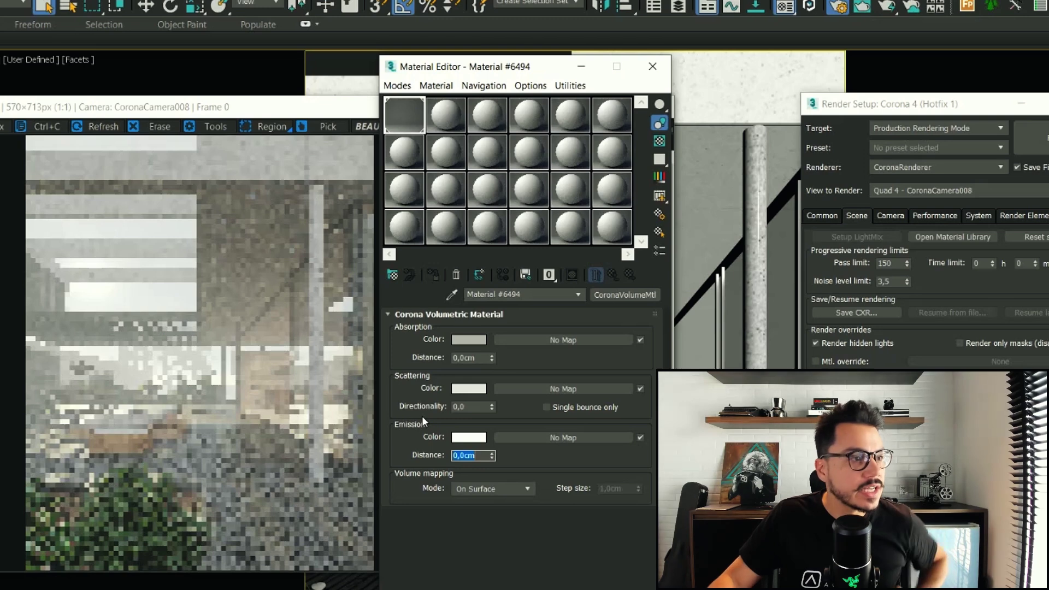
pyautogui.doubleClick(473, 357)
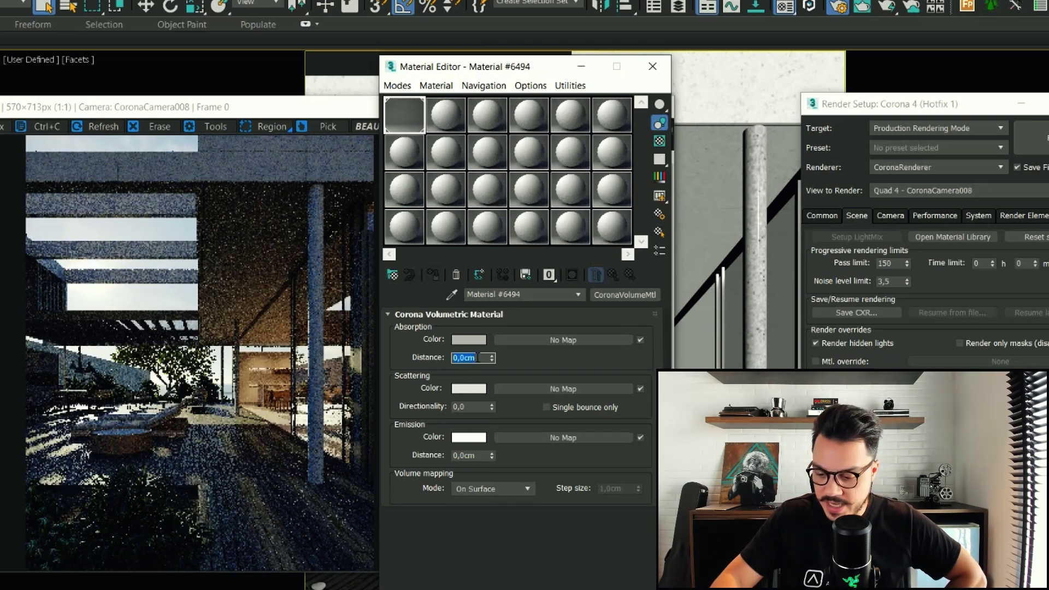
pyautogui.write('1000')
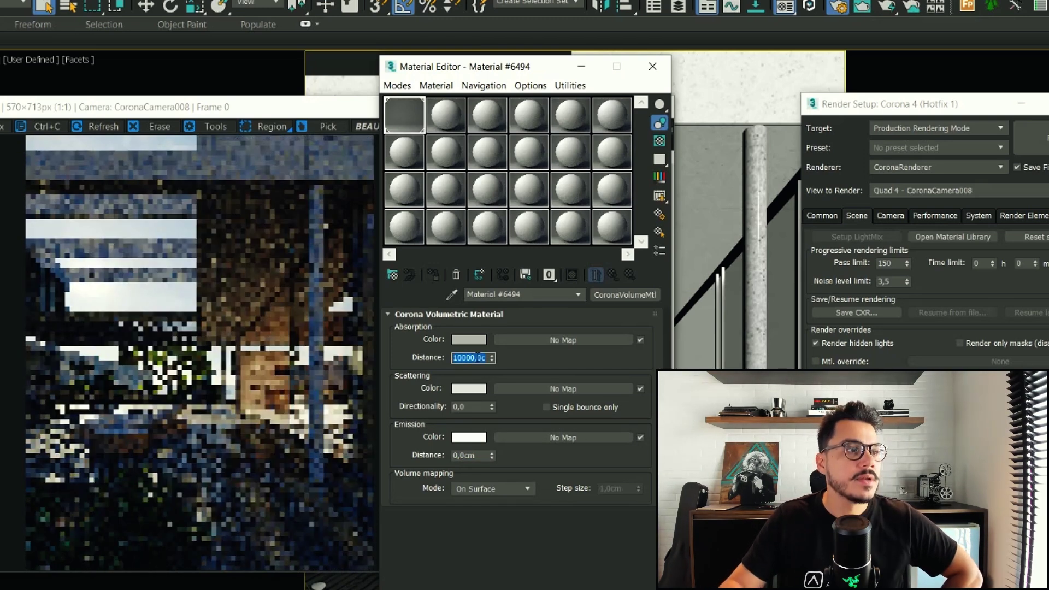
pyautogui.press('Return')
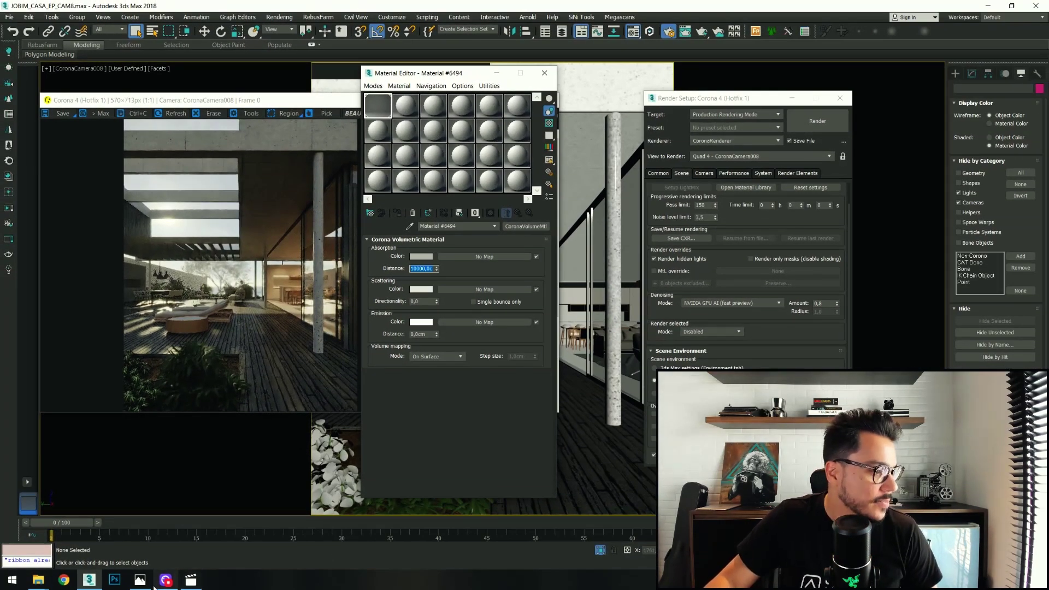
pyautogui.click(140, 580)
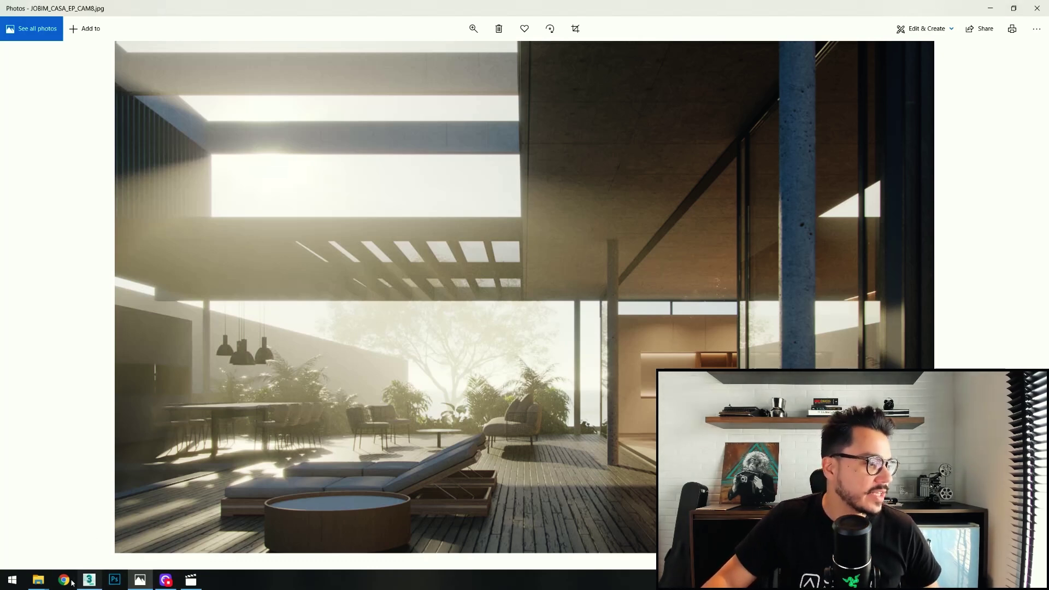
pyautogui.click(89, 580)
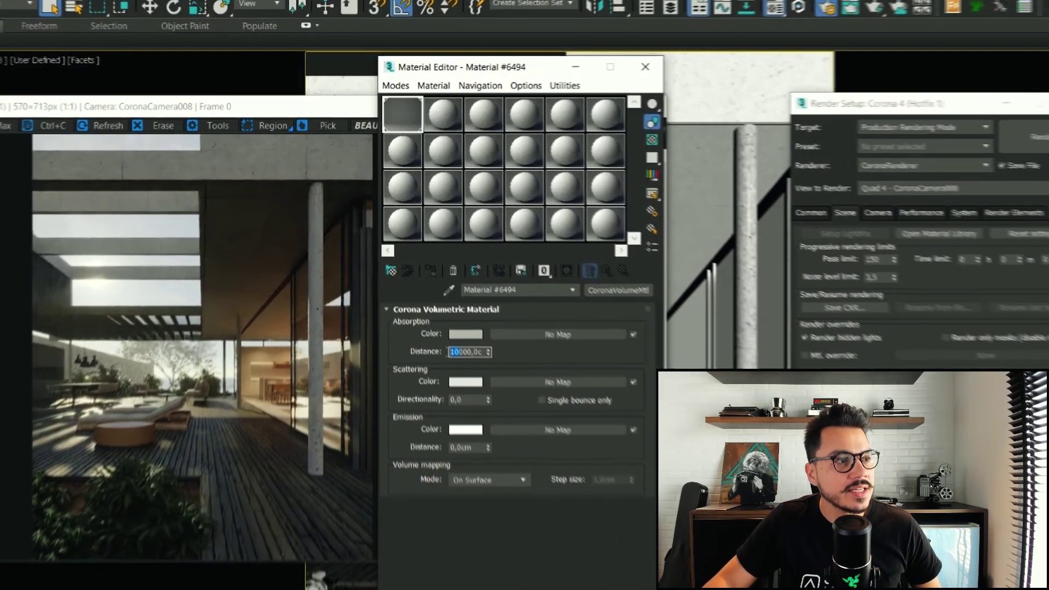
# Set the fog material's absorption distance to 8000 cm to thicken the haze slightly.
pyautogui.click(412, 268)
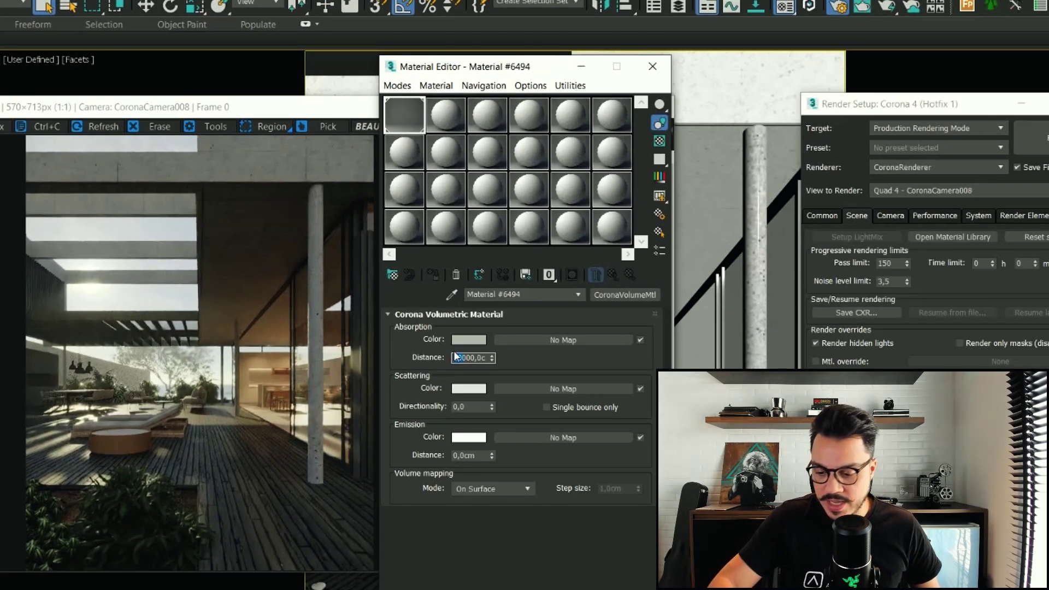
pyautogui.write('100')
pyautogui.press('Return')
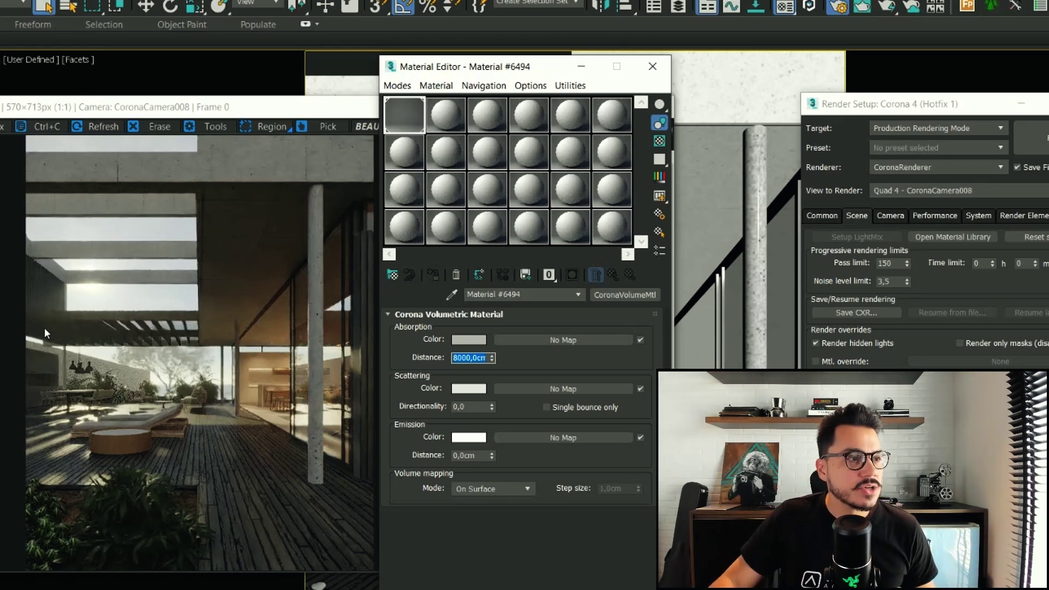
# Set the fog's scattering directionality to 0,5.
pyautogui.click(469, 406)
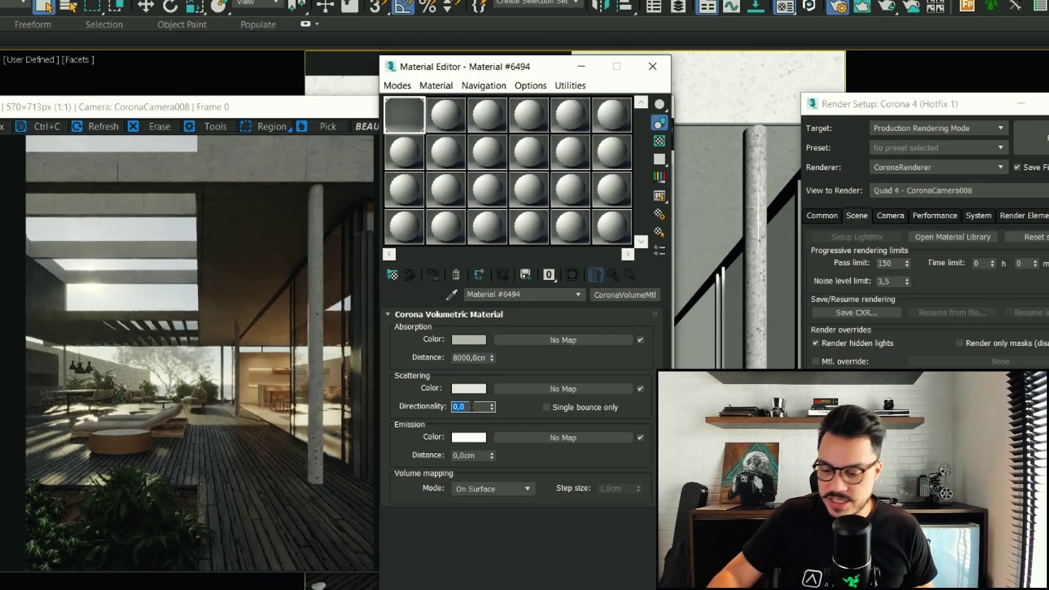
pyautogui.write('0,5')
pyautogui.press('Return')
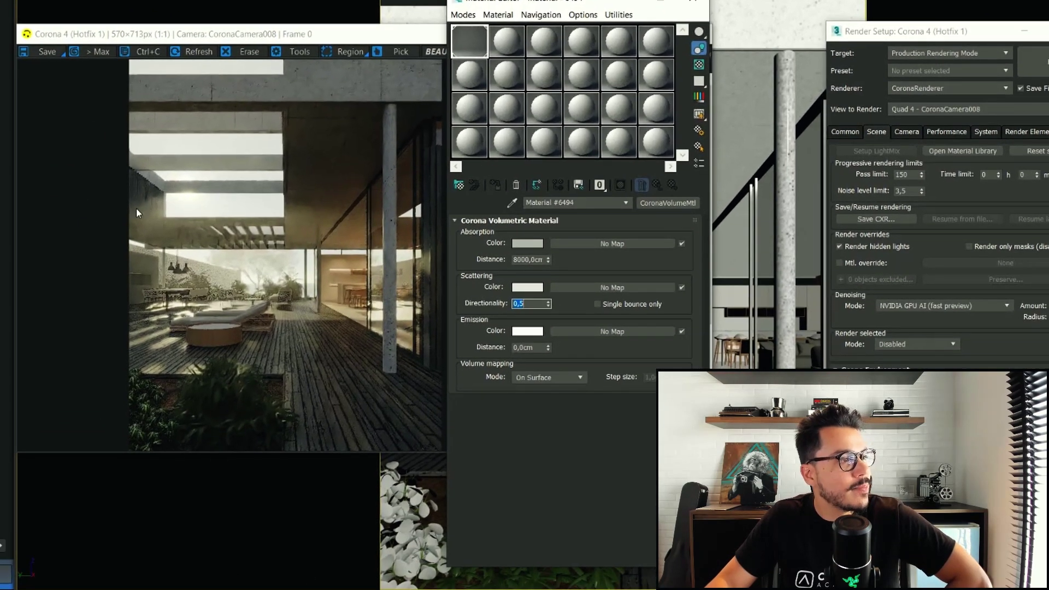
# Zoom into the Corona frame buffer to inspect the haze, then return to the volume material settings.
pyautogui.click(136, 208)
pyautogui.scroll(2, 129, 189)
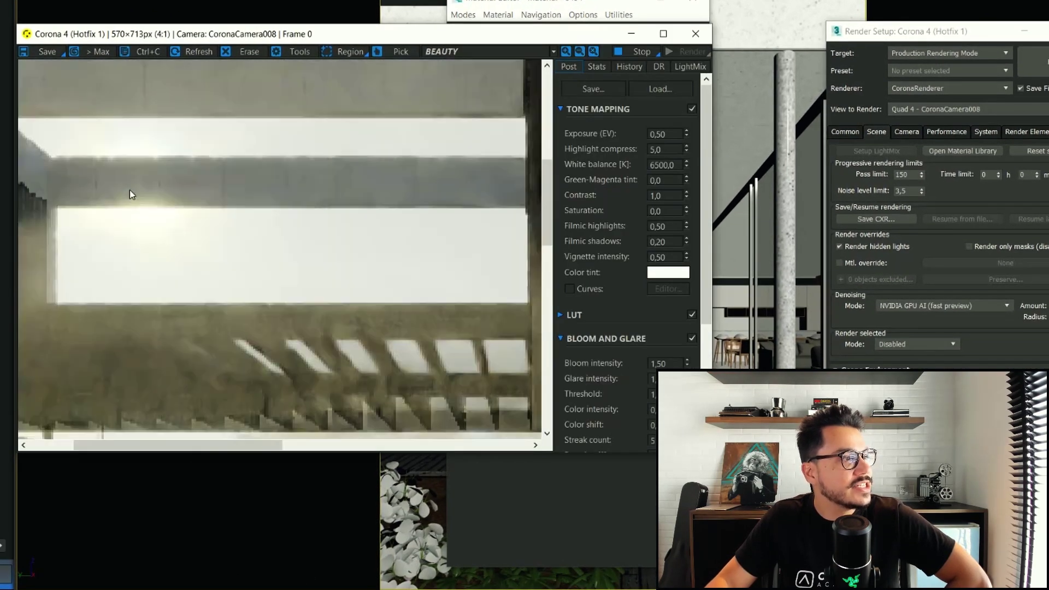
pyautogui.moveTo(187, 197); pyautogui.dragTo(210, 173)
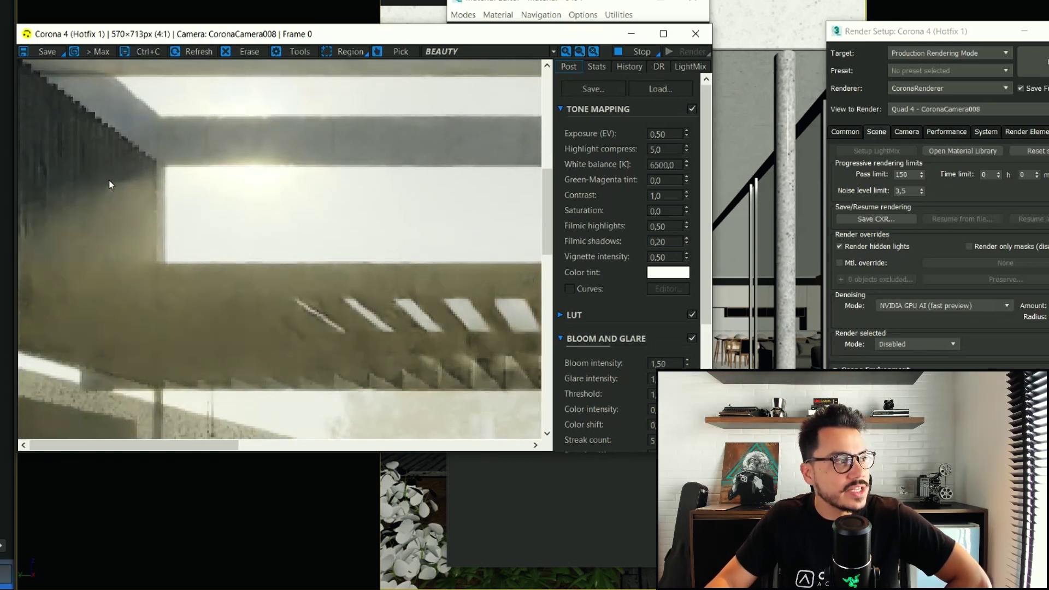
pyautogui.scroll(-2, 179, 229)
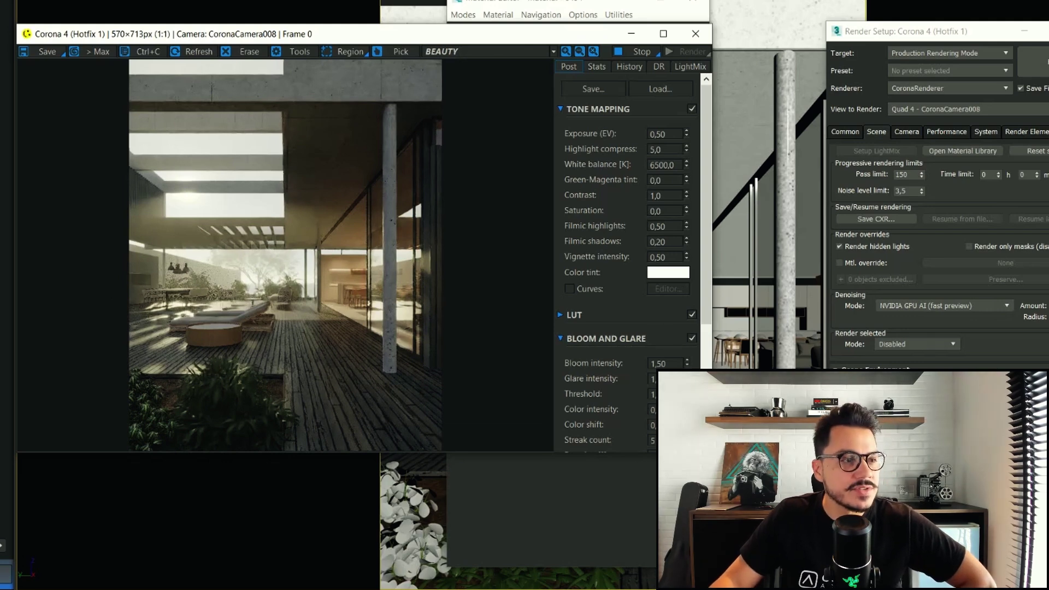
pyautogui.click(497, 526)
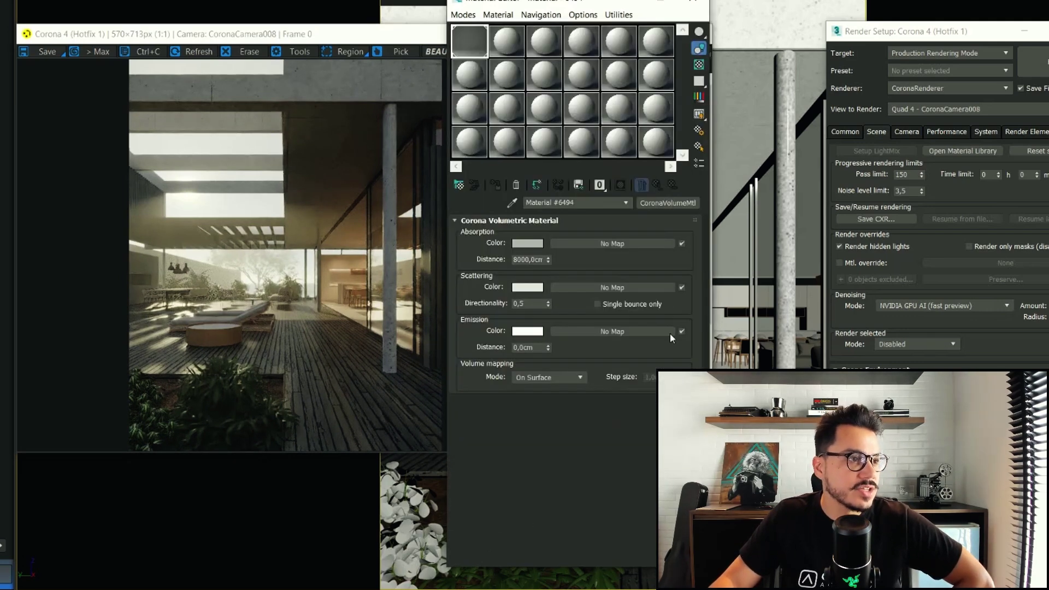
# Set scattering directionality to 0,5 and enable Single bounce only for the fog.
pyautogui.doubleClick(528, 302)
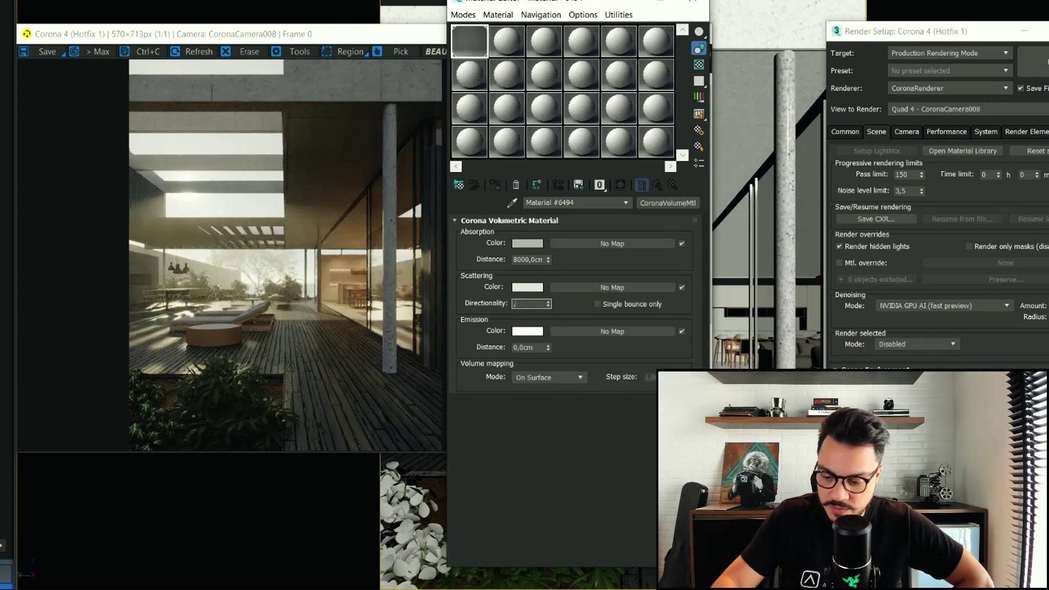
pyautogui.write('0,8')
pyautogui.press('Return')
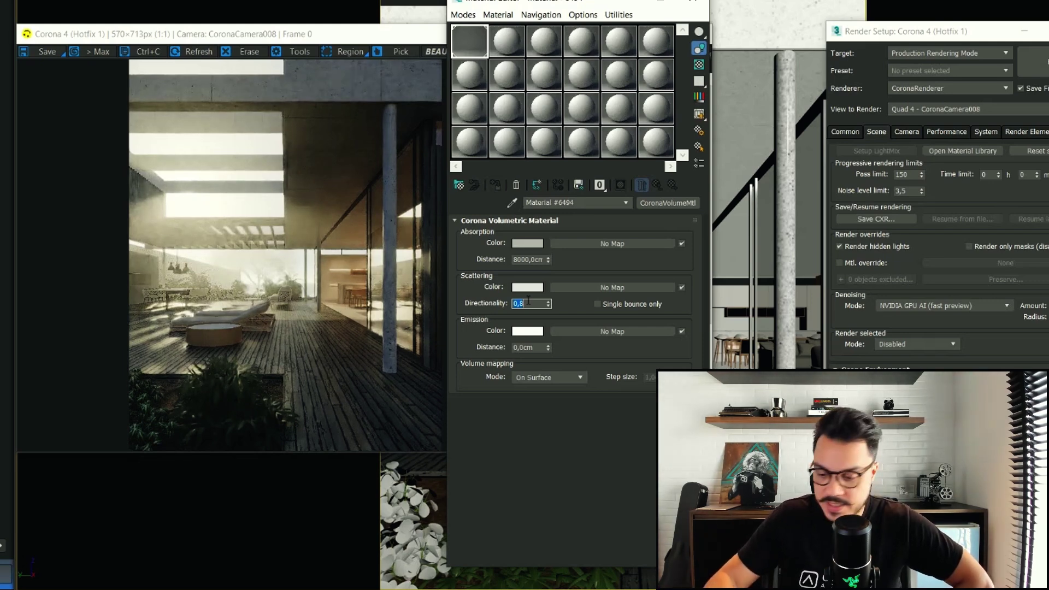
pyautogui.write('0,5')
pyautogui.press('Return')
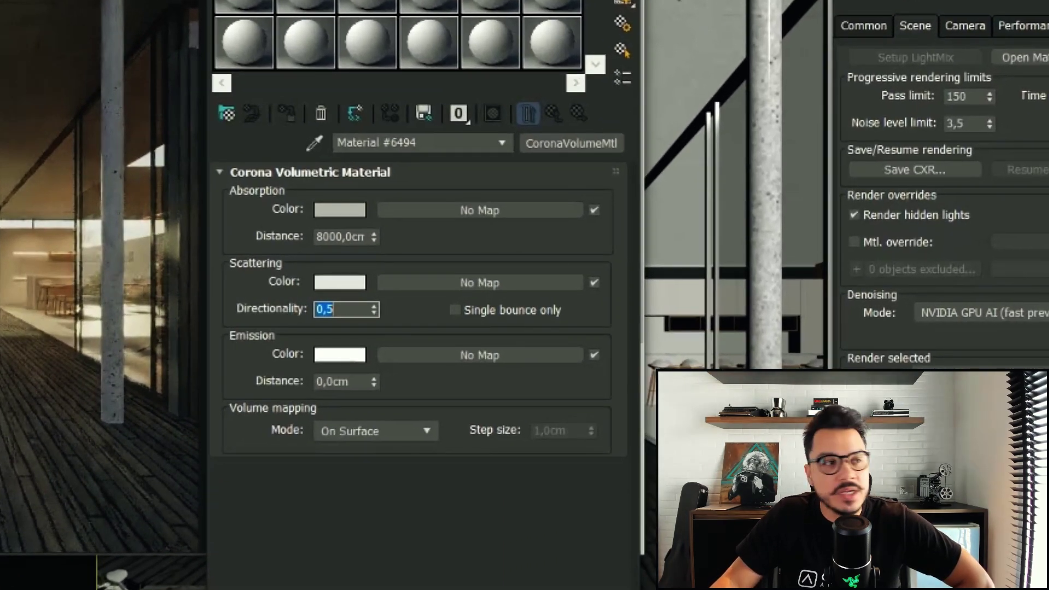
pyautogui.click(496, 312)
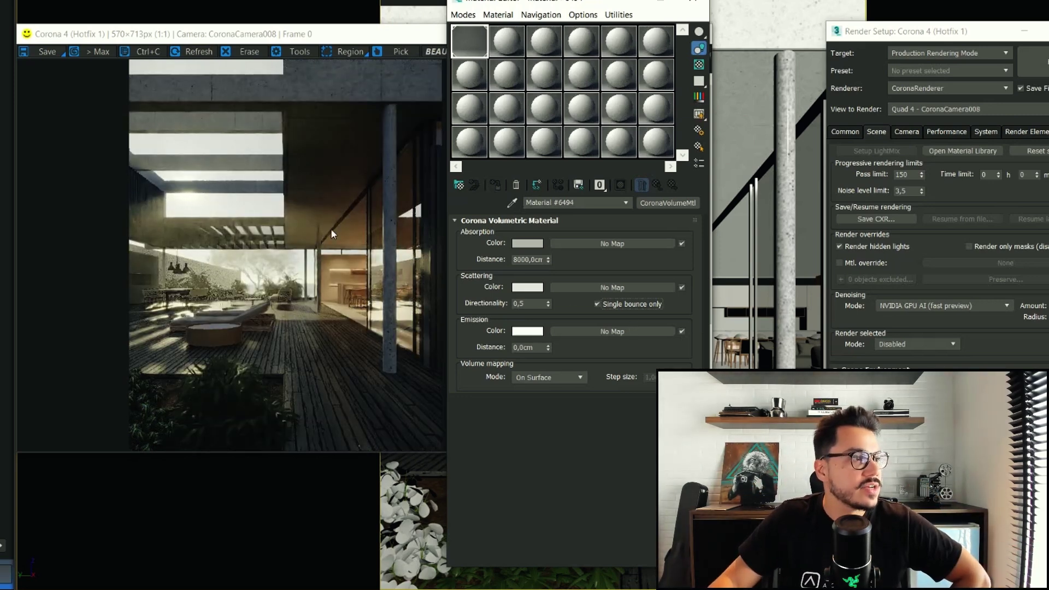
# Change directionality to 0,8, then toggle Single bounce only off and back on to compare.
pyautogui.doubleClick(538, 303)
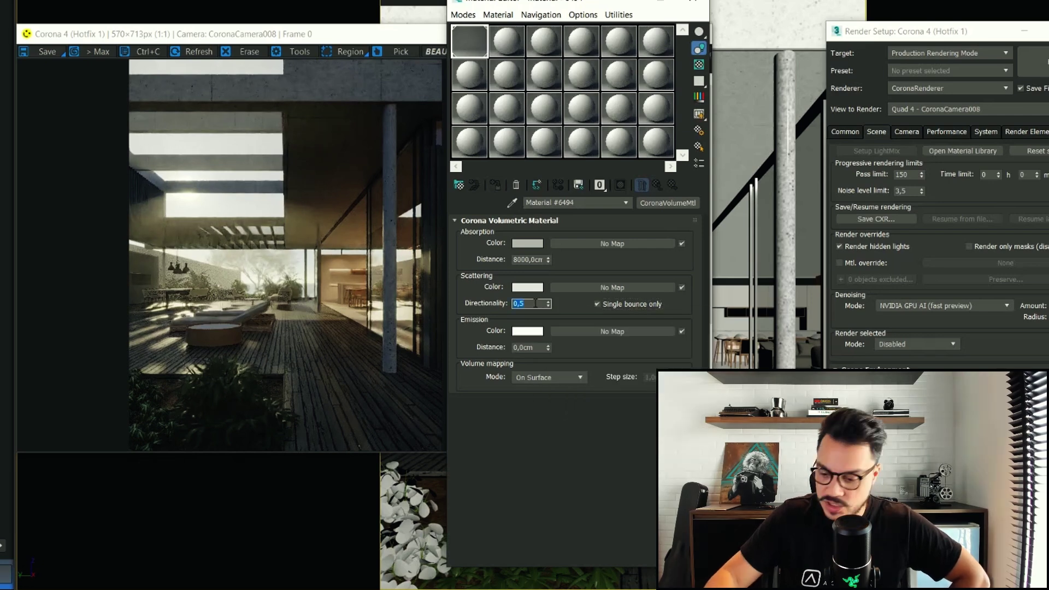
pyautogui.write('0,8')
pyautogui.press('Return')
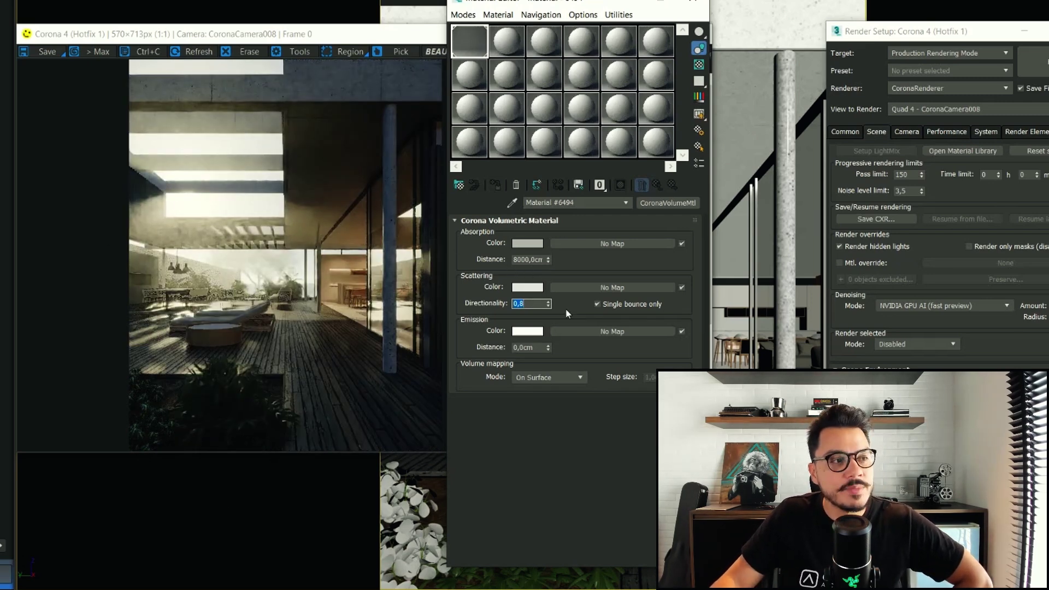
pyautogui.click(611, 305)
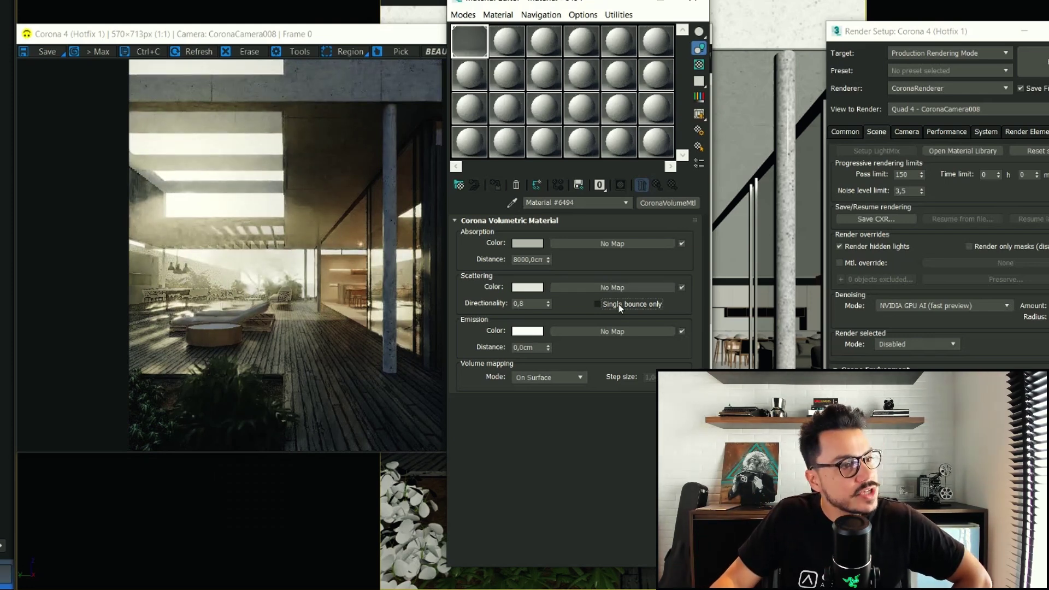
pyautogui.click(618, 304)
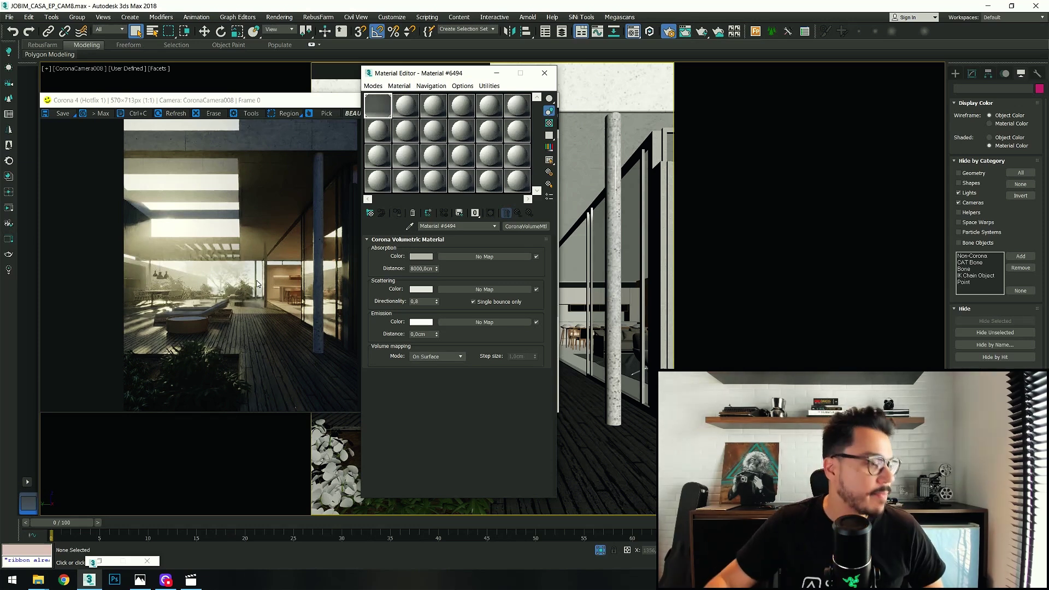
pyautogui.click(140, 580)
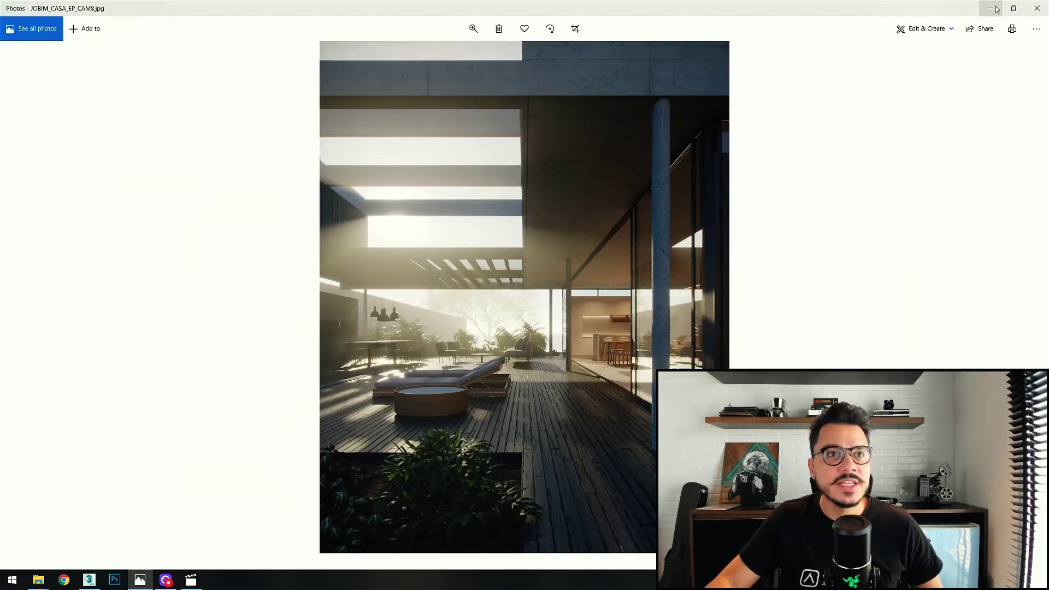
pyautogui.click(996, 8)
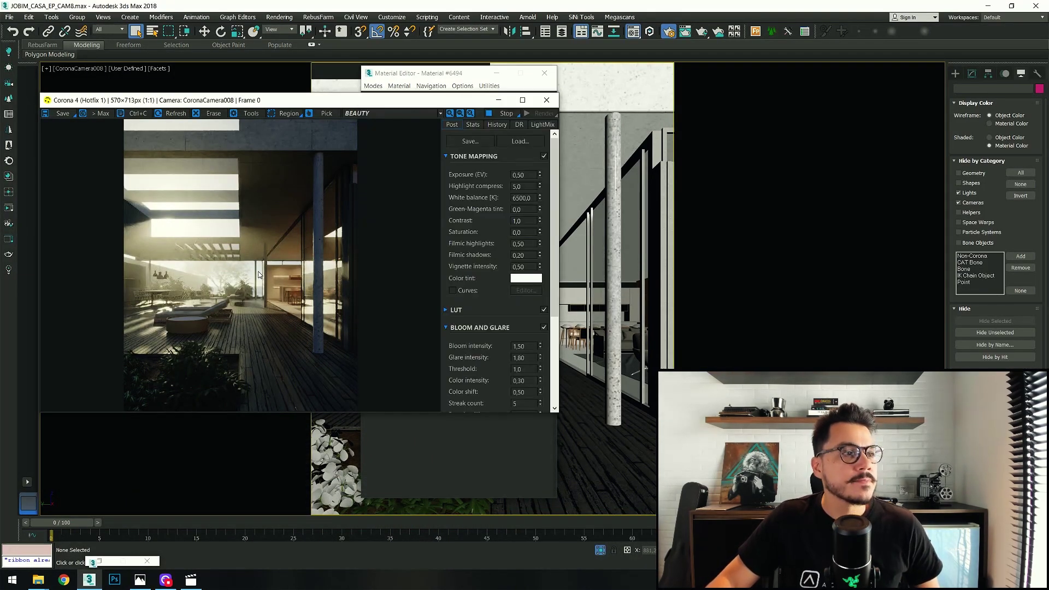
# Bring up the render's Post settings and preview it without bloom and glare.
pyautogui.click(416, 475)
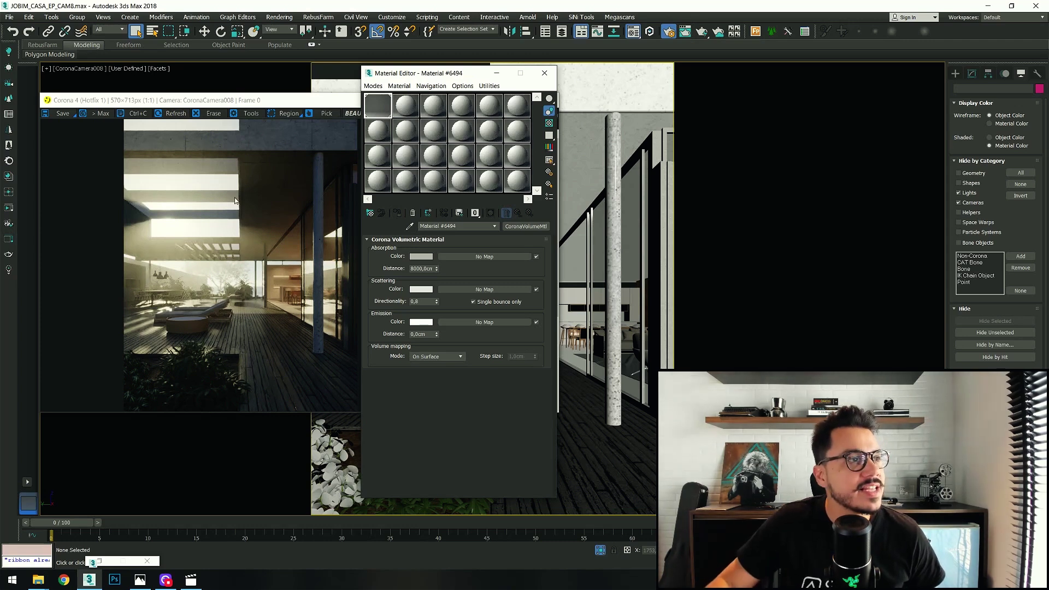
pyautogui.click(274, 103)
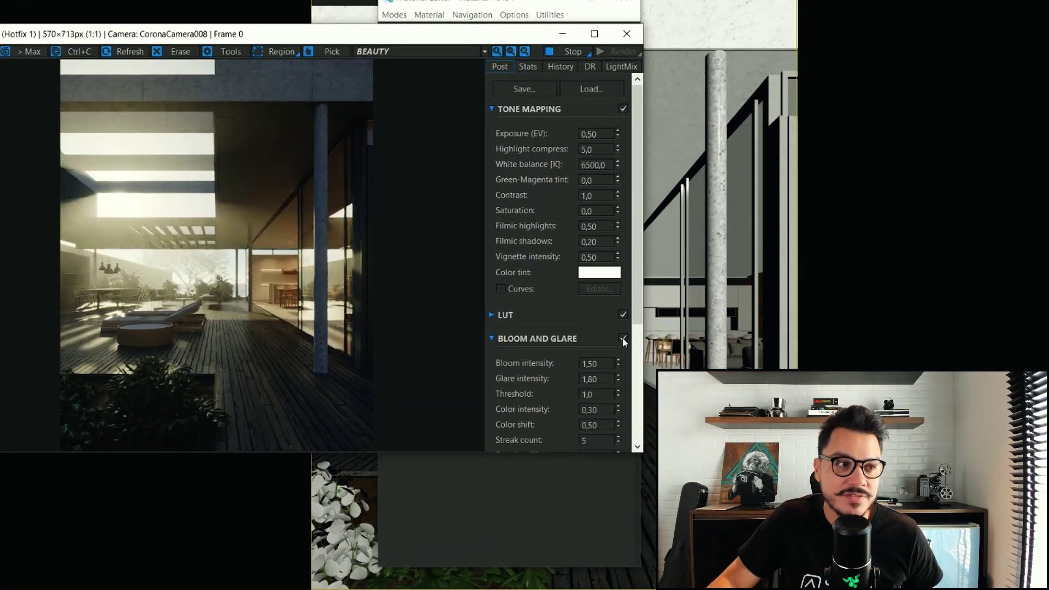
pyautogui.scroll(-2, 621, 336)
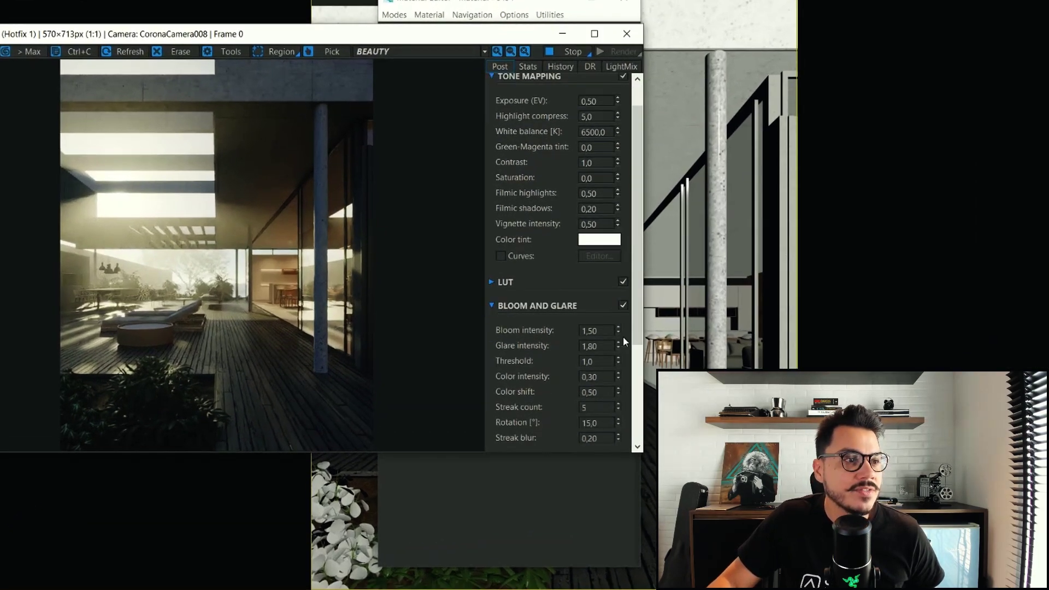
pyautogui.click(624, 305)
pyautogui.write('50')
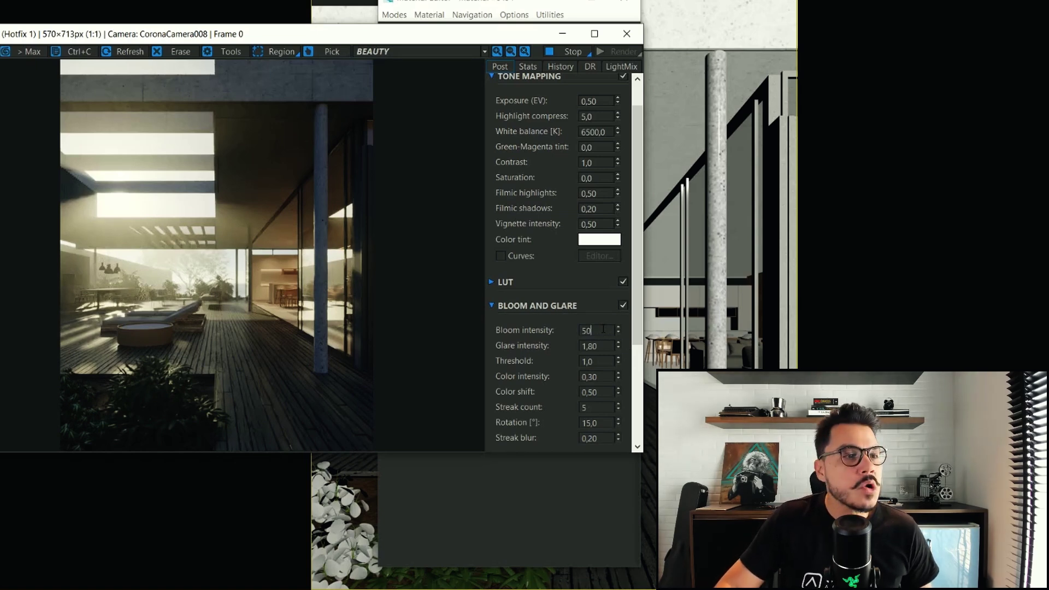
# Try bloom intensity 50, then 30, settling on 10, and compare against bloom off.
pyautogui.press('Return')
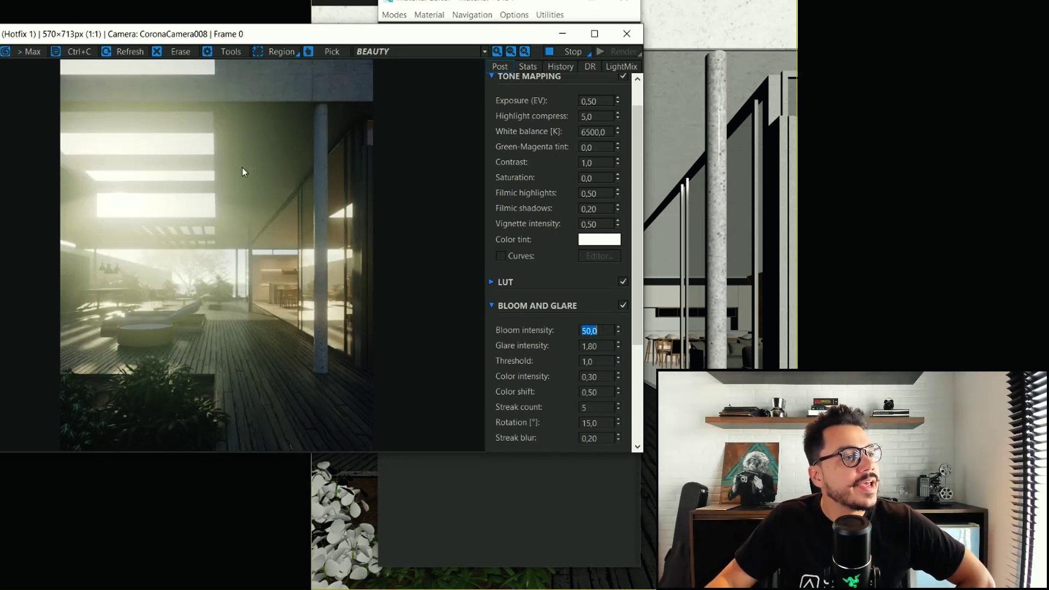
pyautogui.write('30')
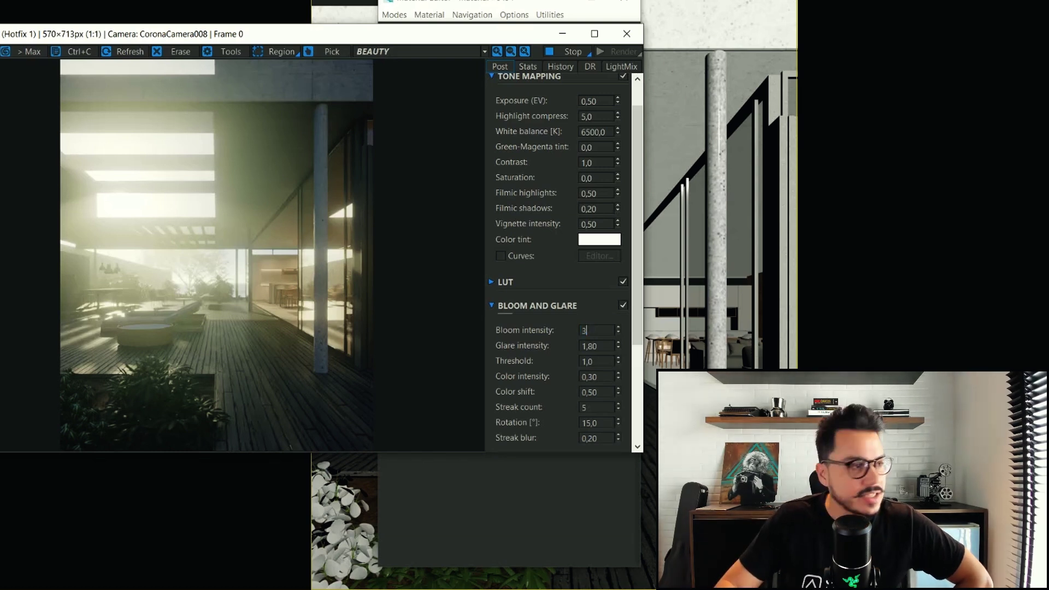
pyautogui.press('Return')
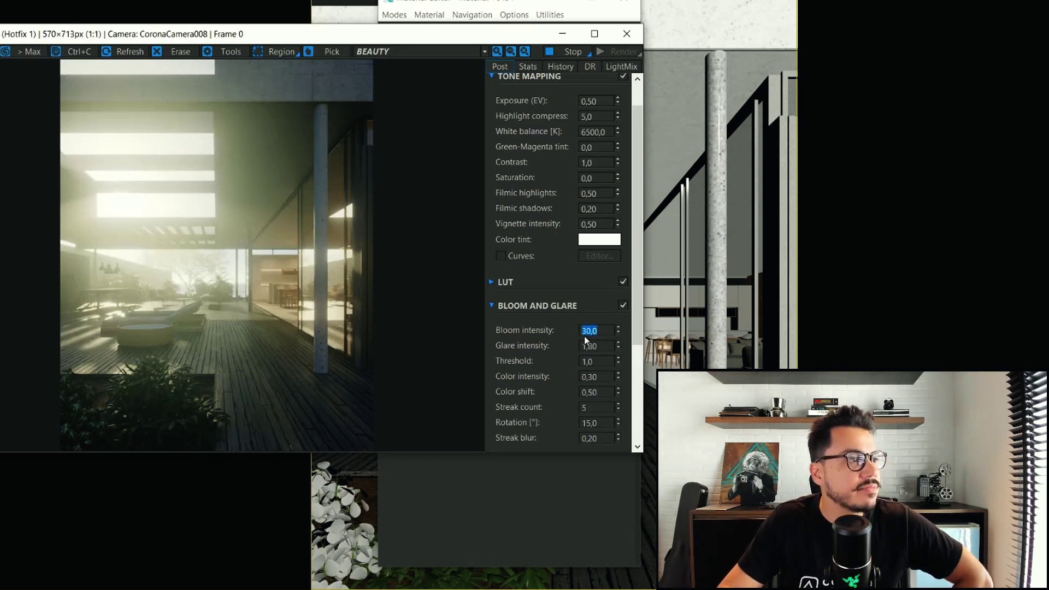
pyautogui.write('10')
pyautogui.press('Return')
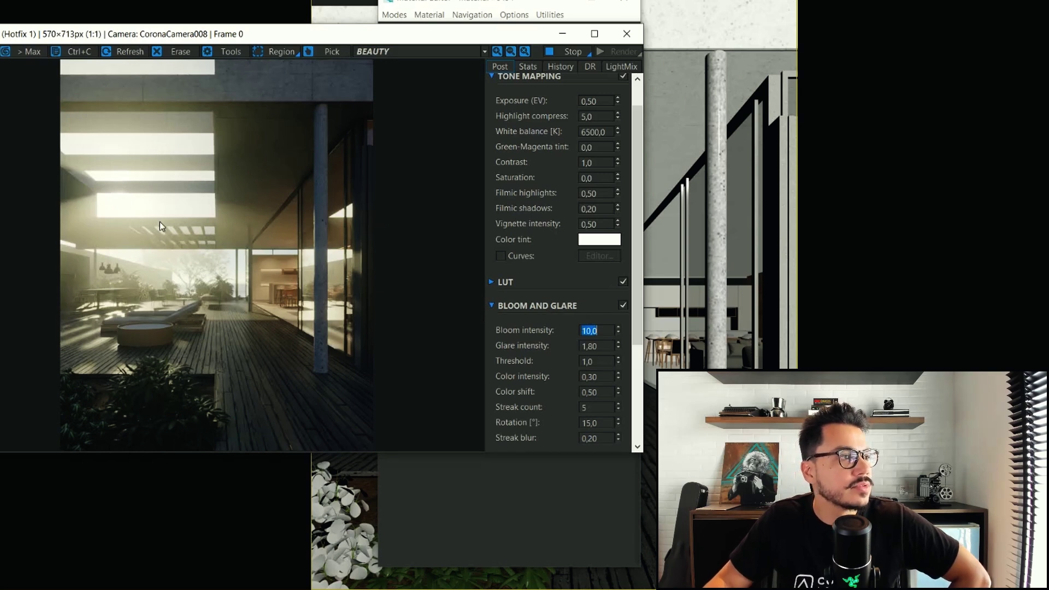
pyautogui.click(623, 306)
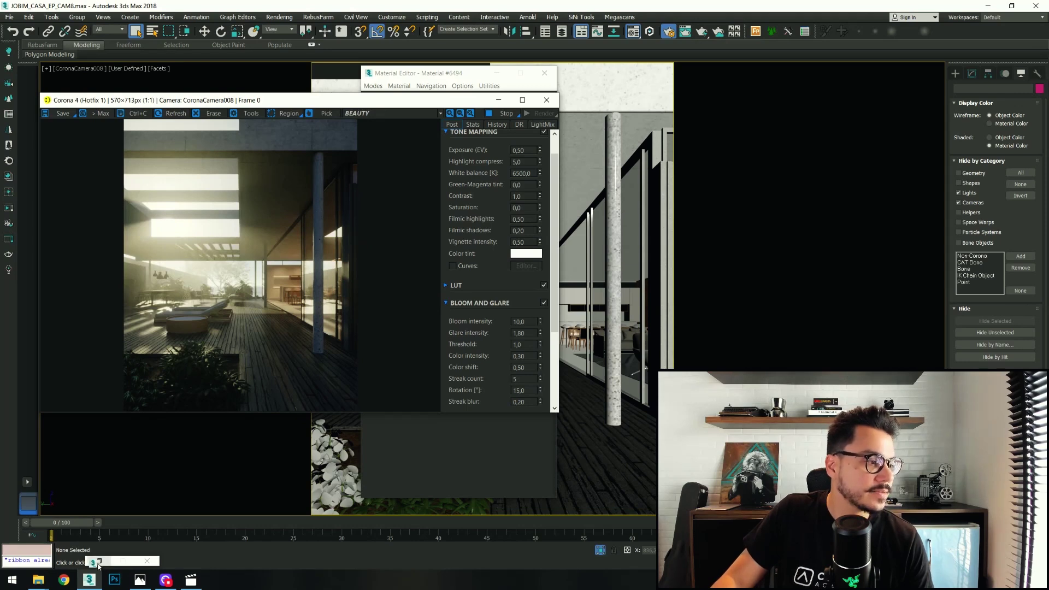
pyautogui.click(98, 562)
pyautogui.click(338, 141)
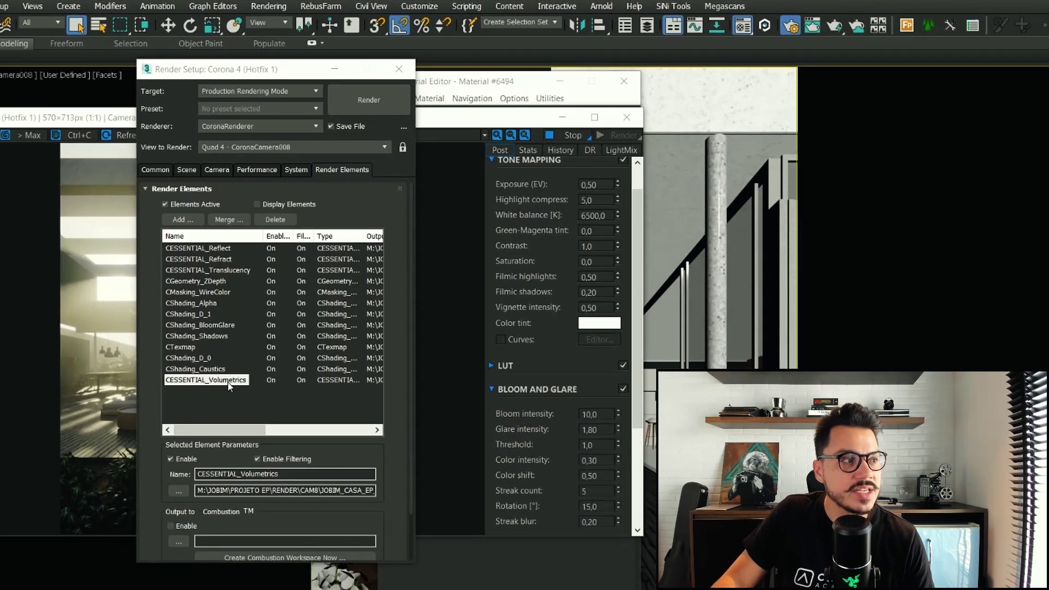
pyautogui.click(275, 219)
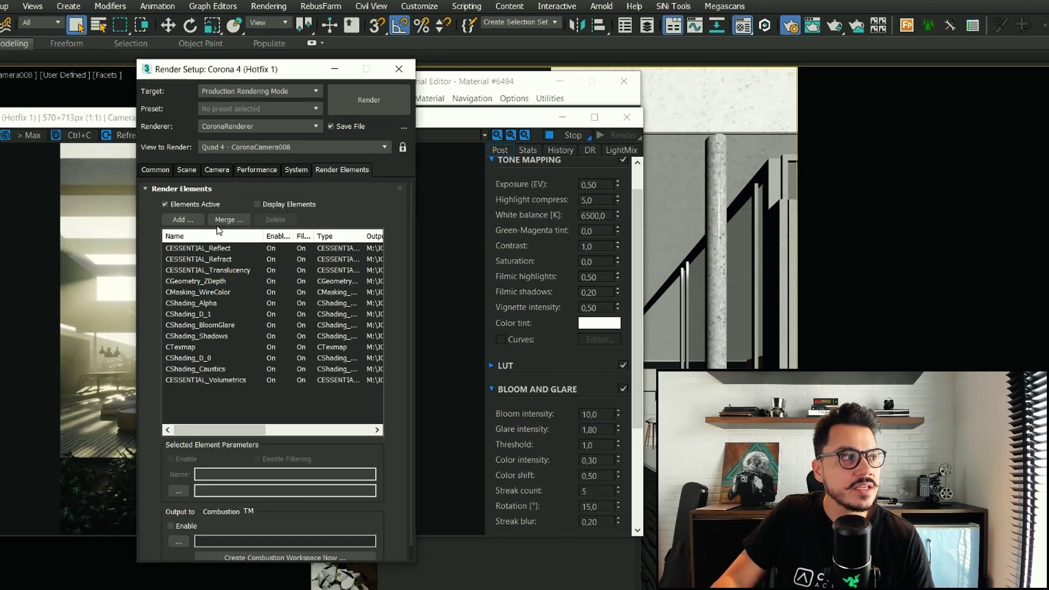
pyautogui.click(183, 219)
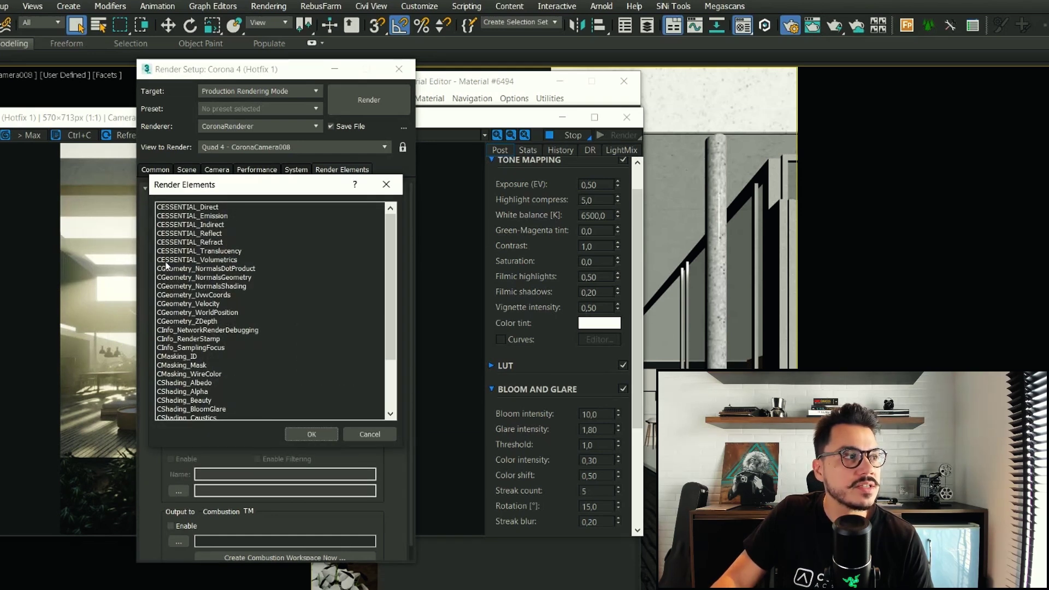
pyautogui.click(381, 439)
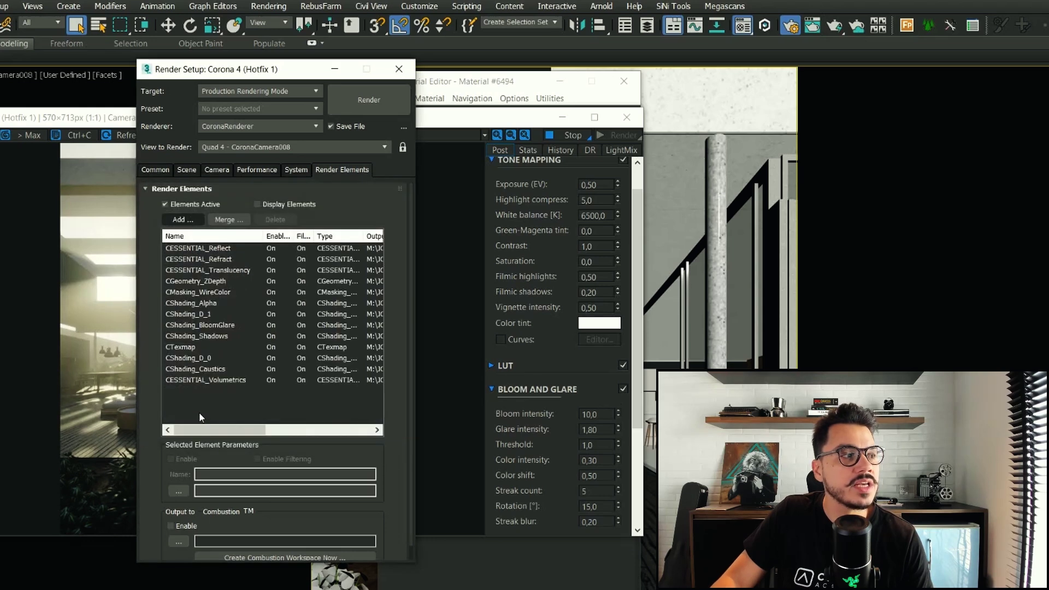
pyautogui.click(165, 173)
pyautogui.click(399, 69)
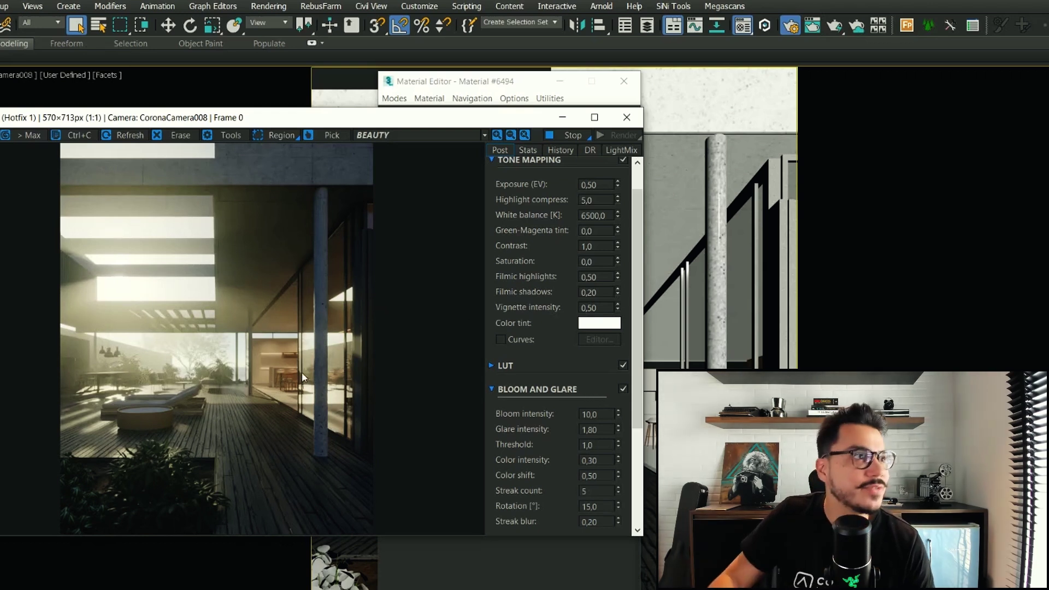
# Preview the CESSENTIAL_Volumetrics pass, switch back to BEAUTY, and stop the interactive render.
pyautogui.click(448, 135)
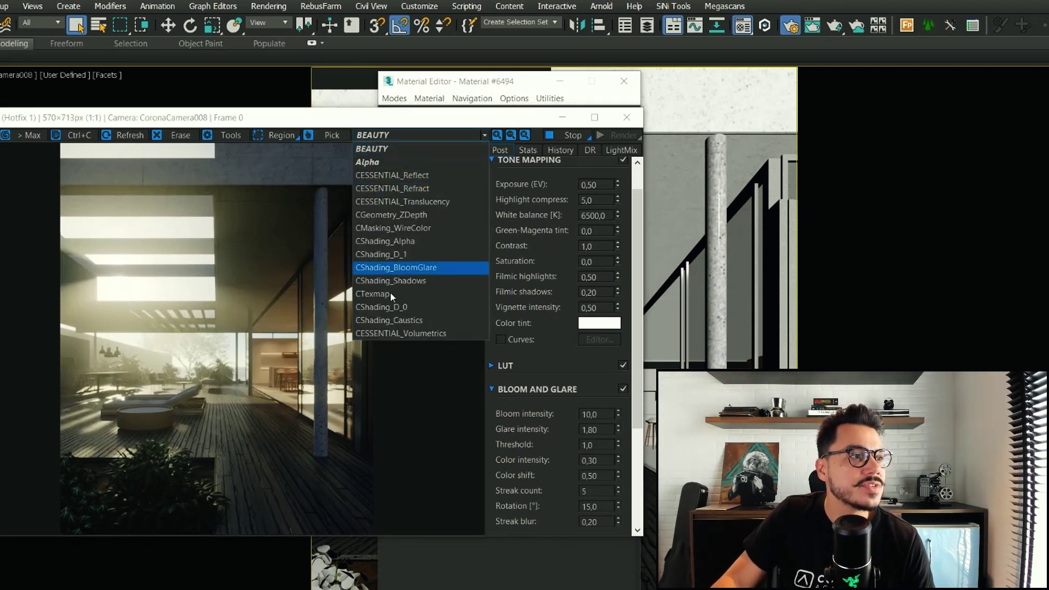
pyautogui.click(387, 336)
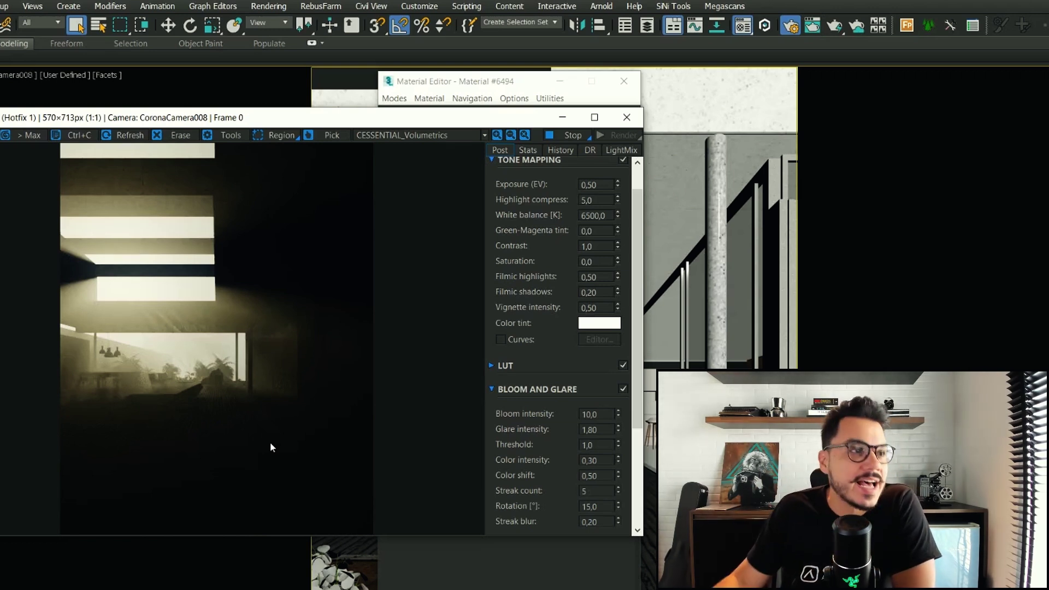
pyautogui.click(431, 137)
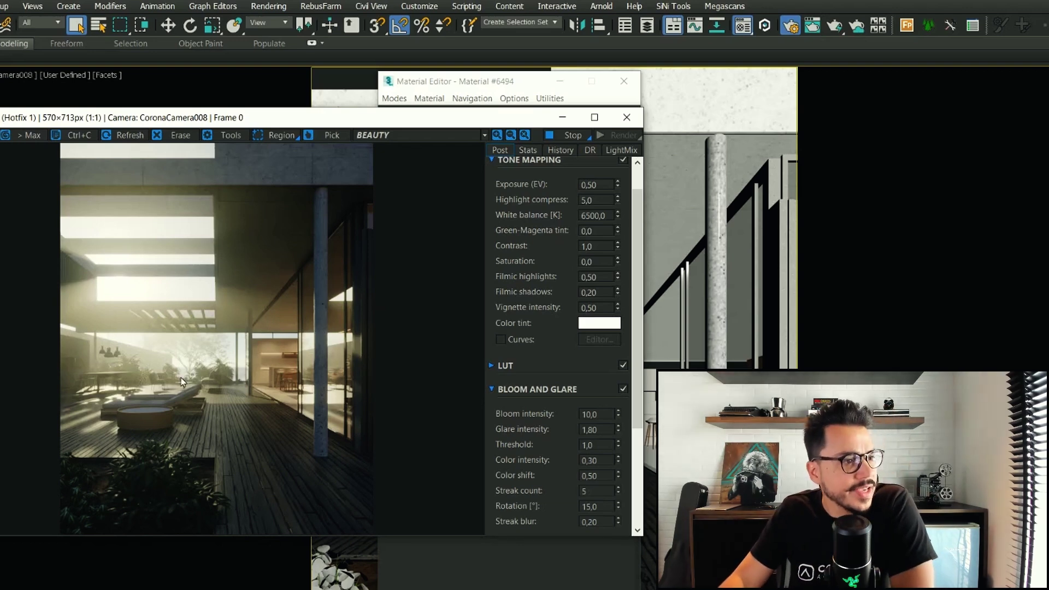
pyautogui.click(575, 137)
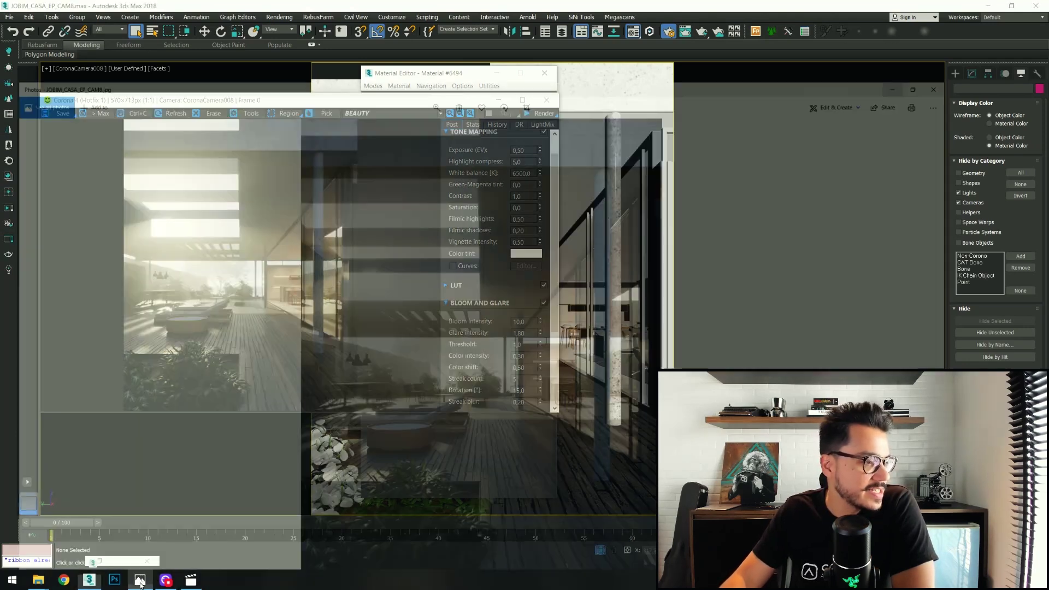
# Bring up JOBIM_CASA_EP_CAM8.jpg in Windows Photos for comparison.
pyautogui.click(140, 580)
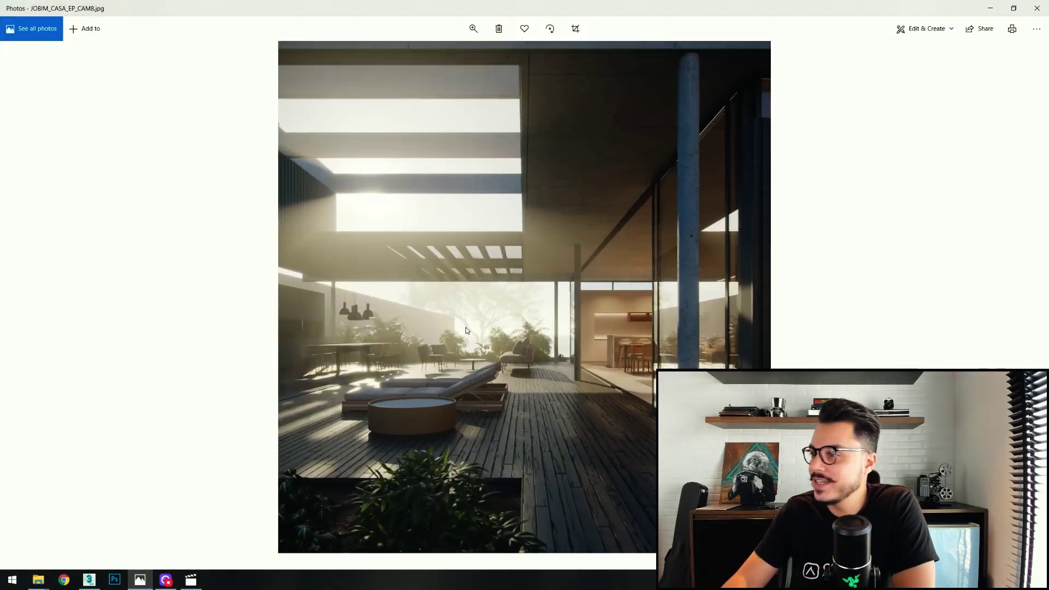